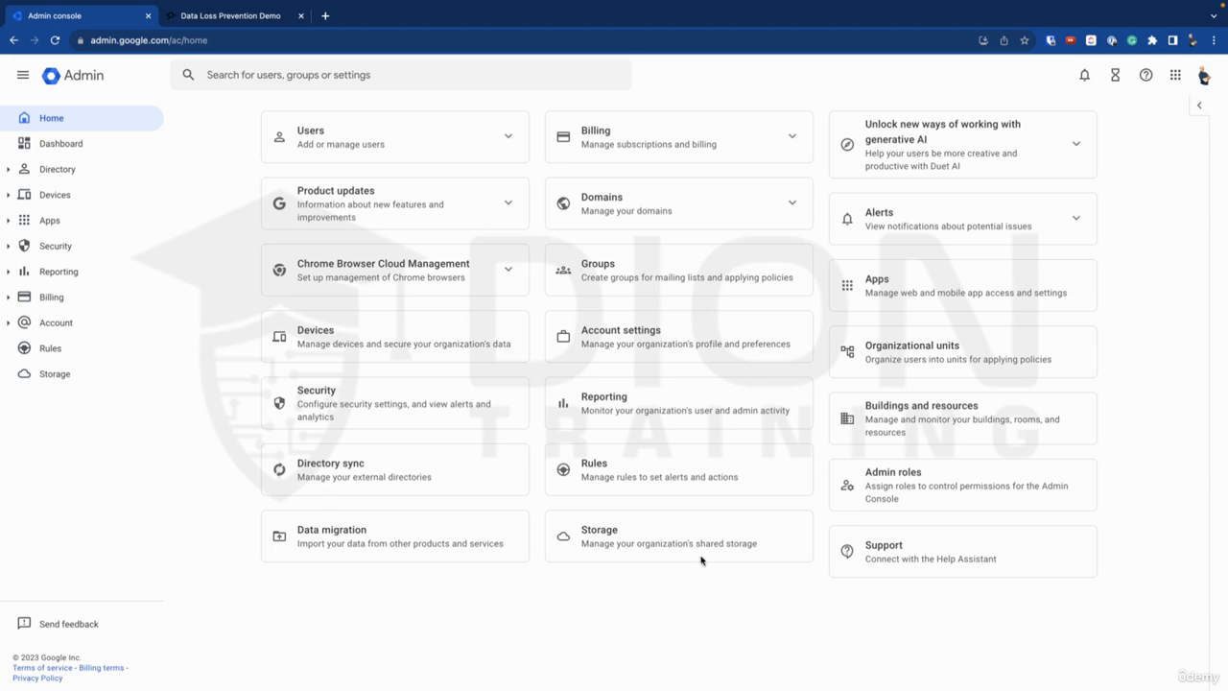
Expand Security and open Data protection under Access and data control
click(9, 248)
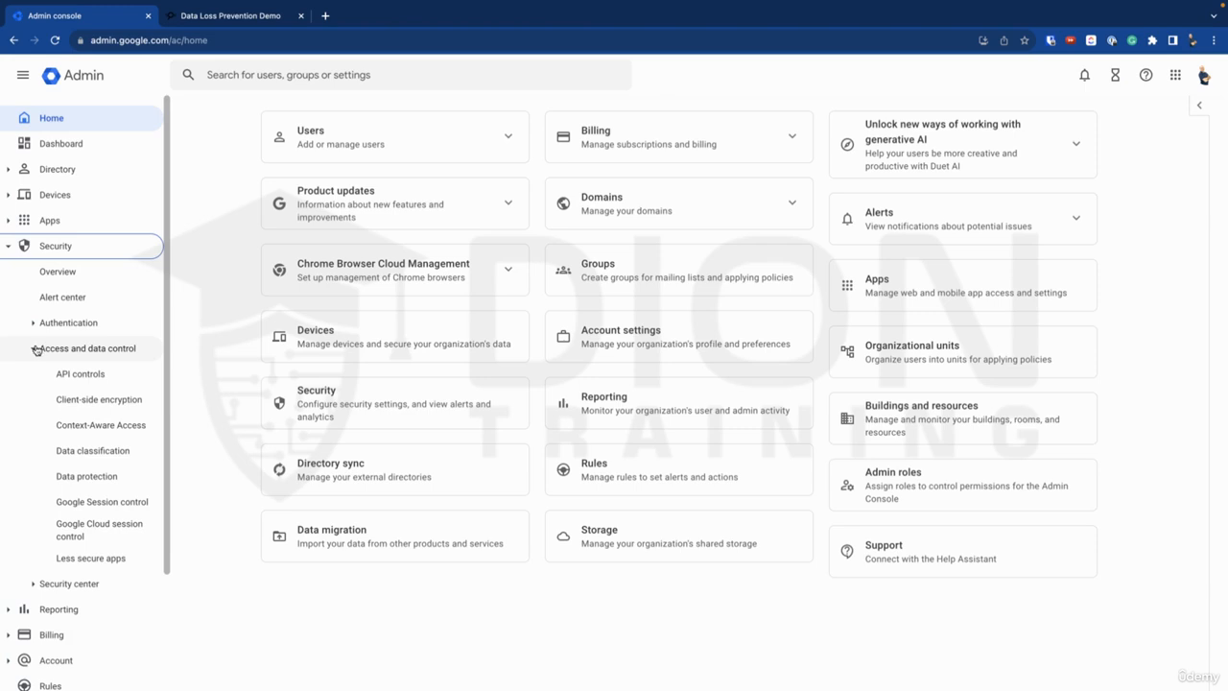
click(120, 476)
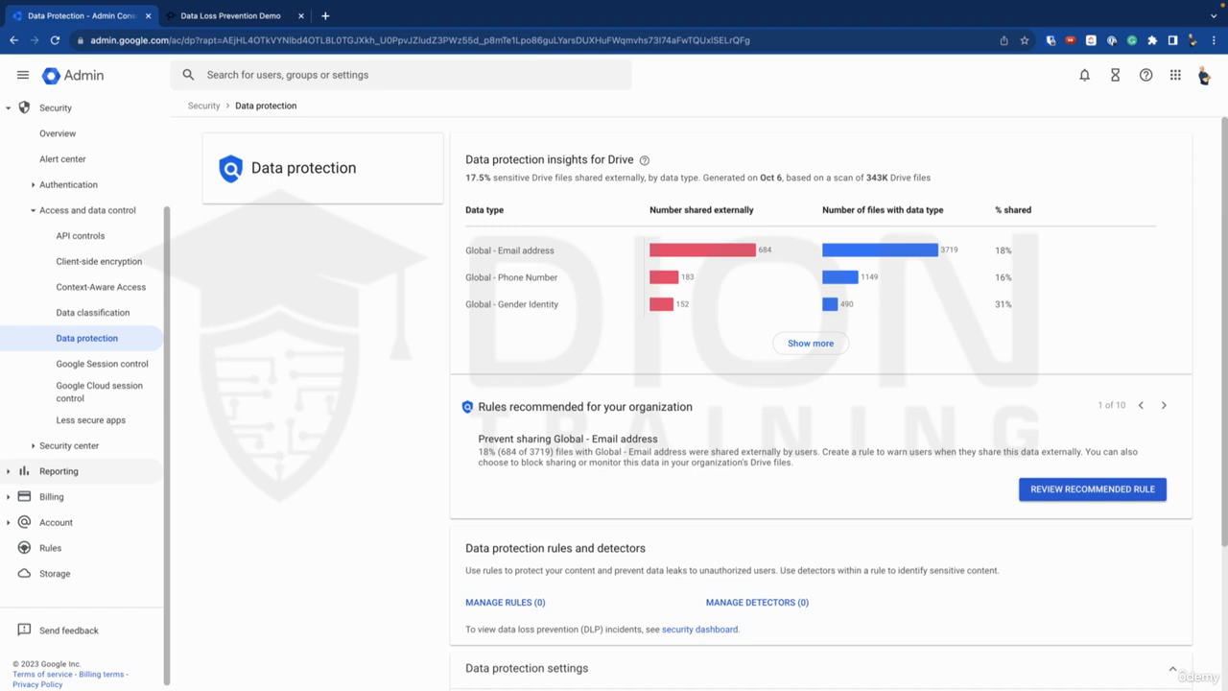
Open the recommended 'Global - Email Address' Drive sharing rule and scroll through its review page
click(1076, 497)
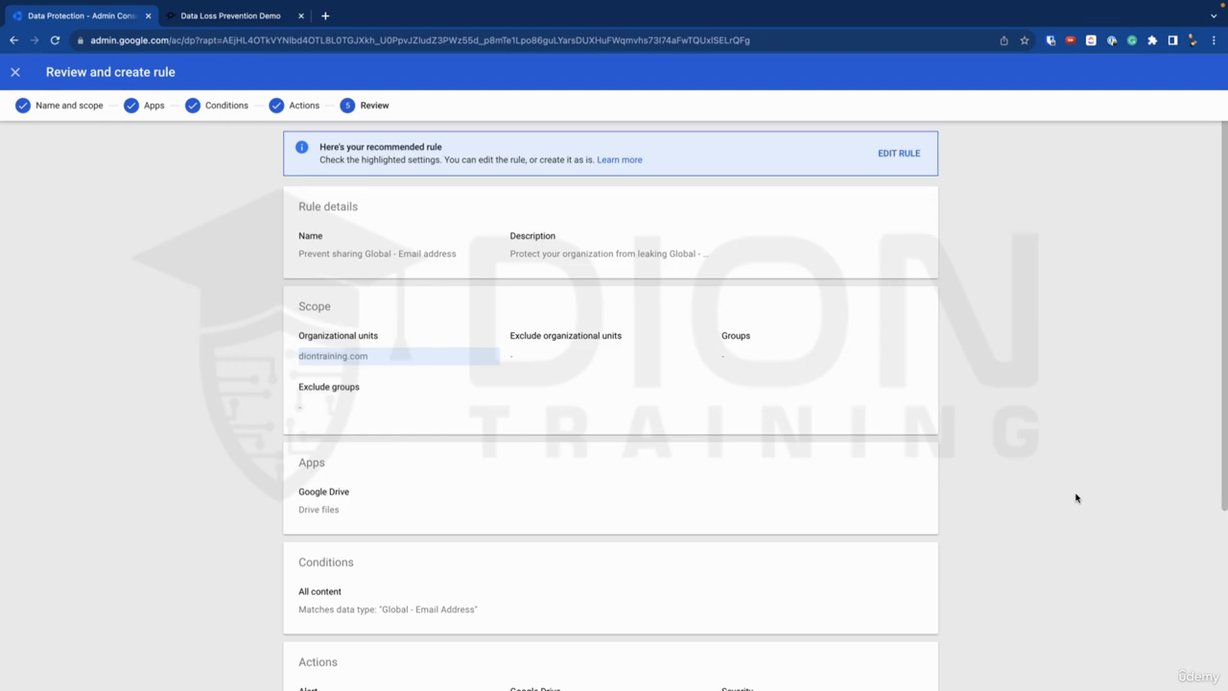
scroll(1076, 498, down, 3)
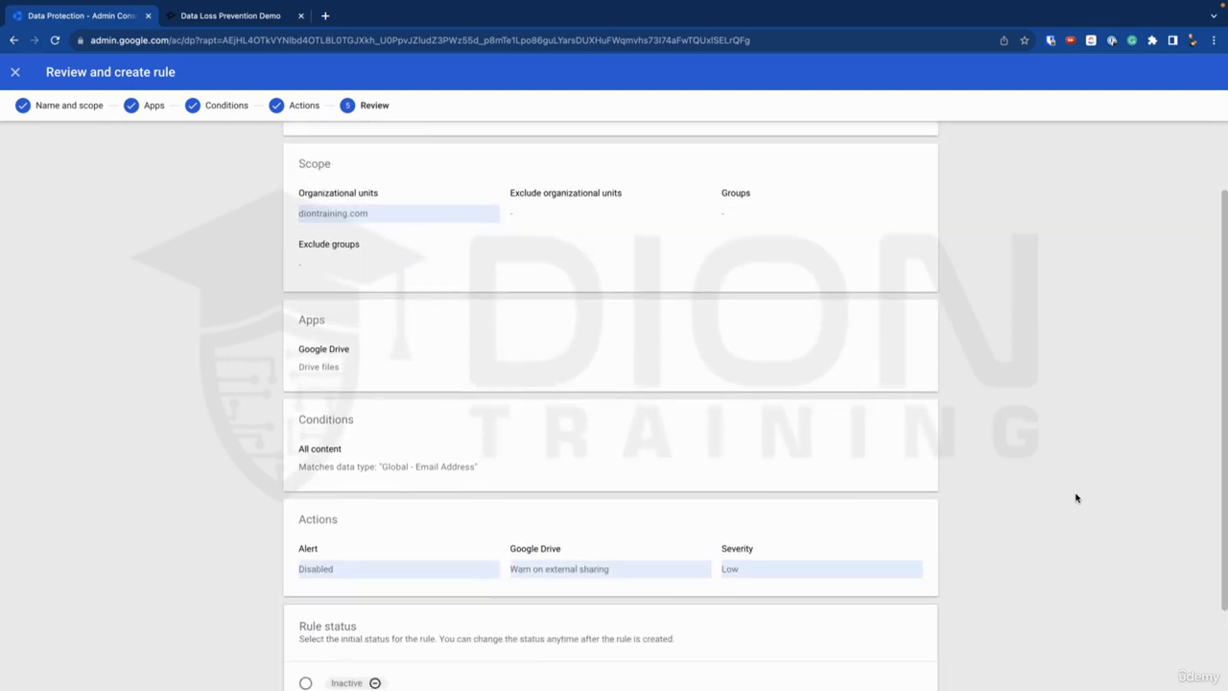
scroll(1076, 498, down, 1)
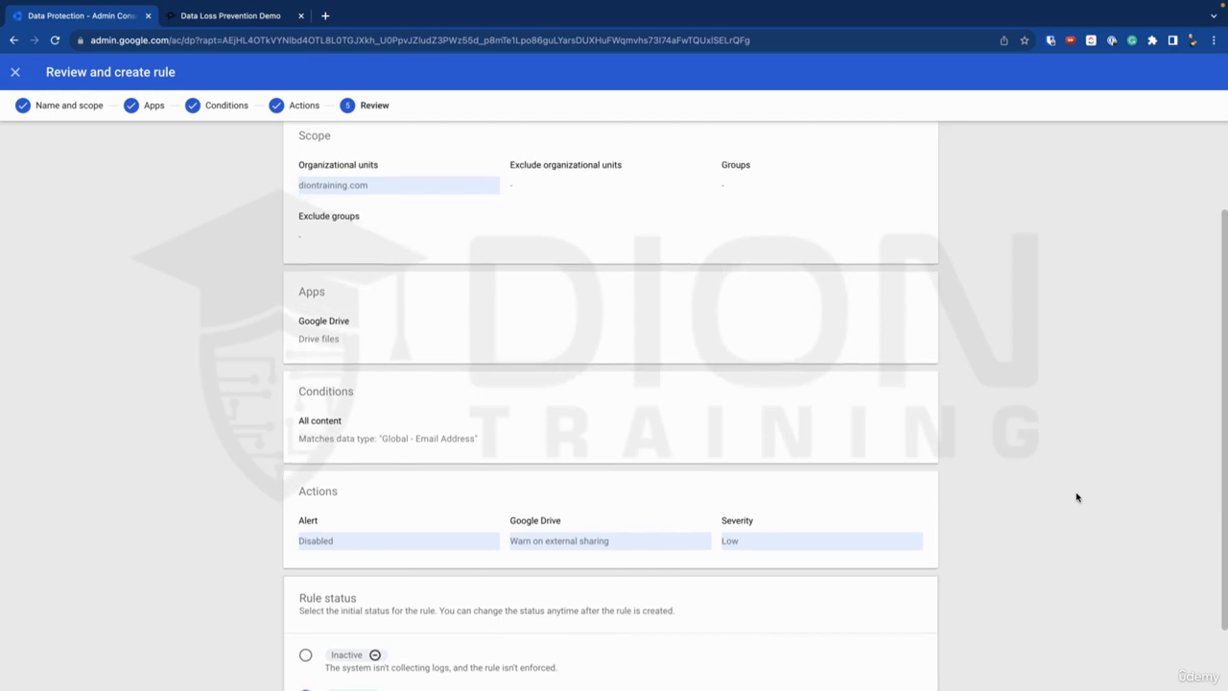
scroll(1076, 498, down, 2)
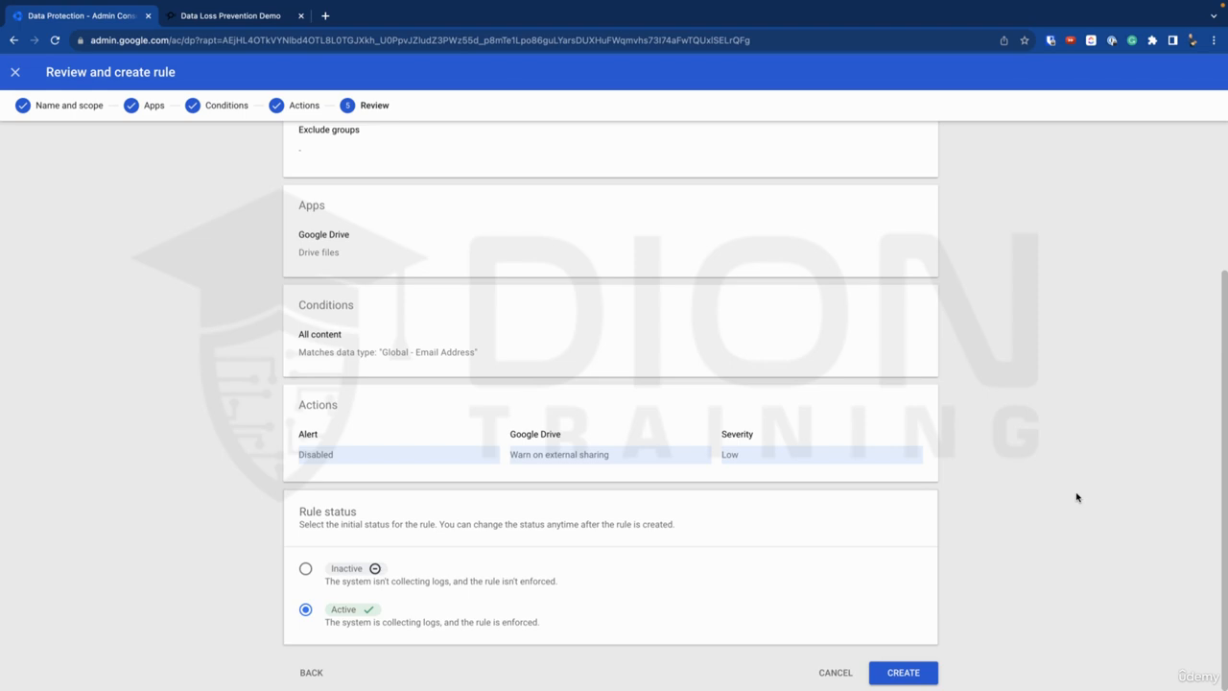
Discard the recommended rule and open the empty rules list, Manage Rules (0)
click(838, 673)
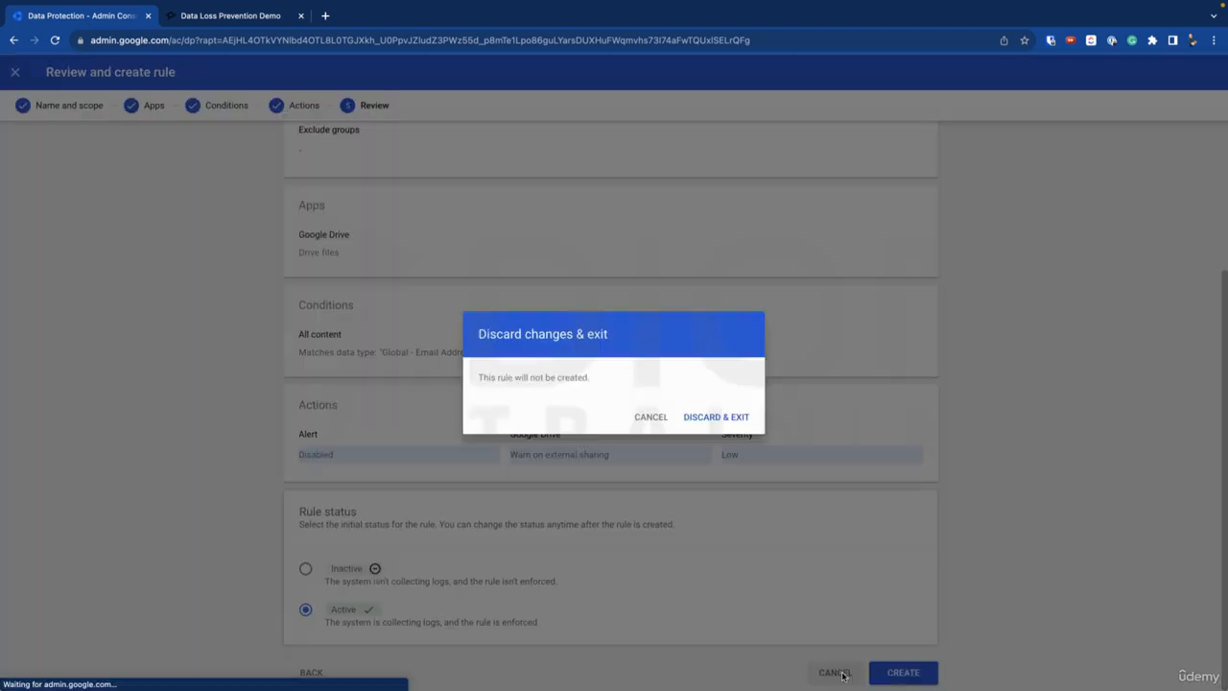
click(728, 420)
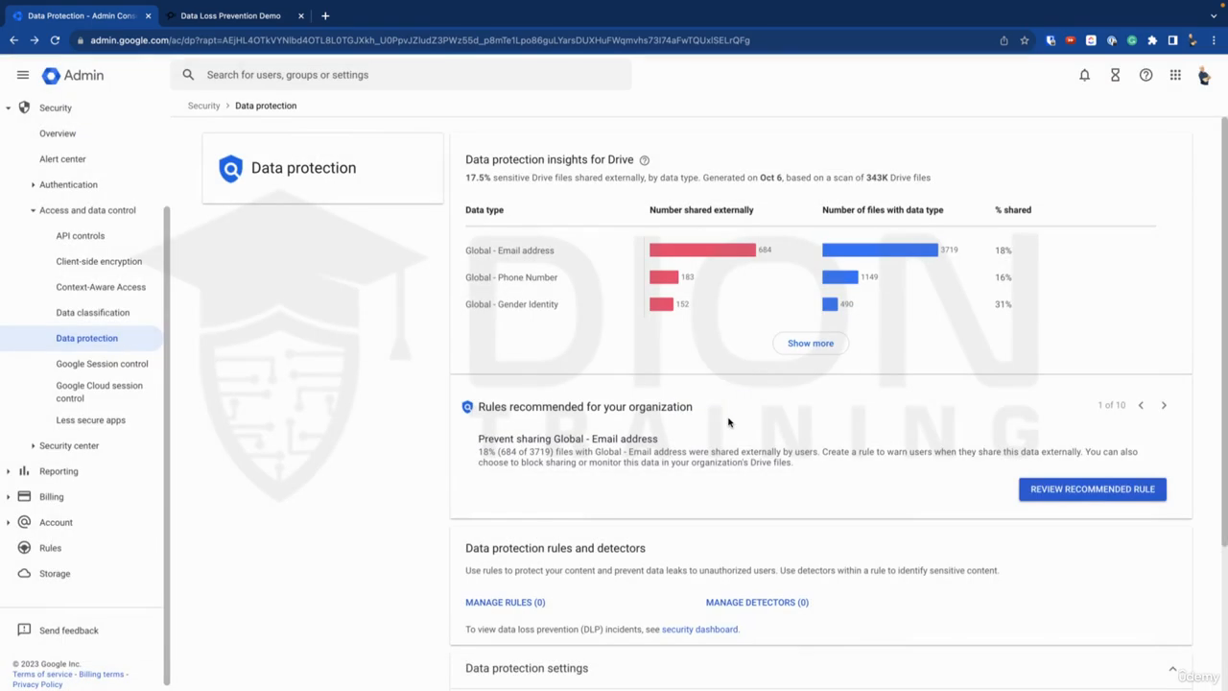
scroll(728, 422, down, 2)
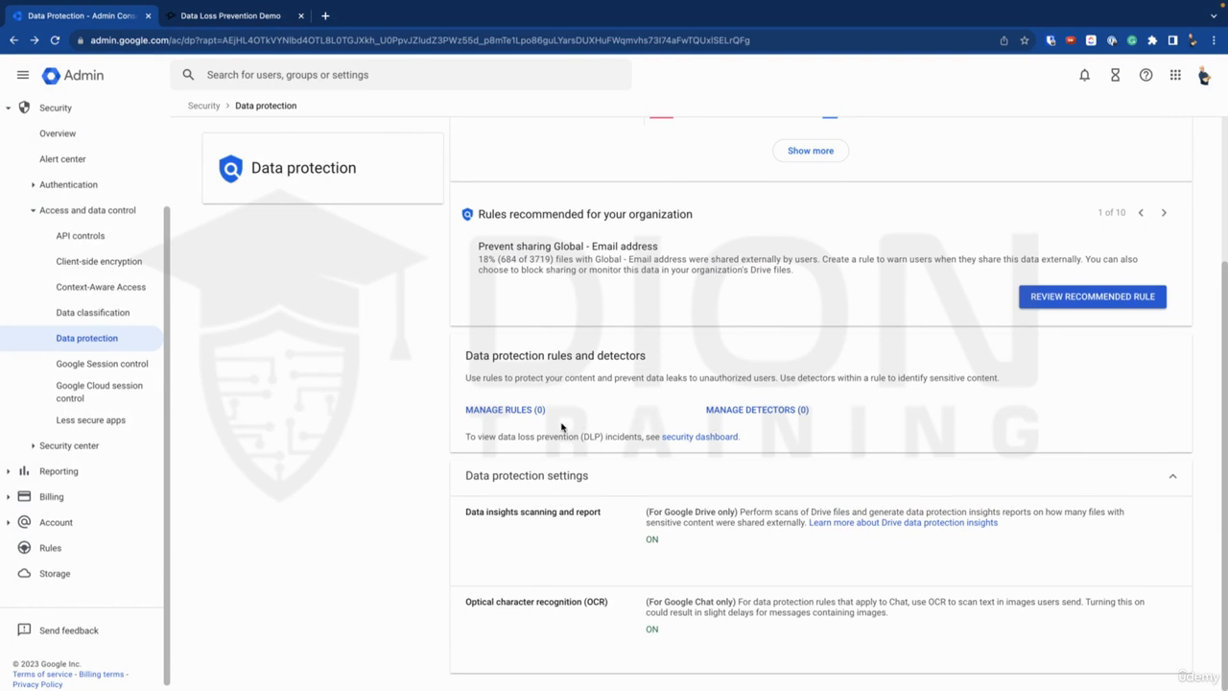
click(506, 410)
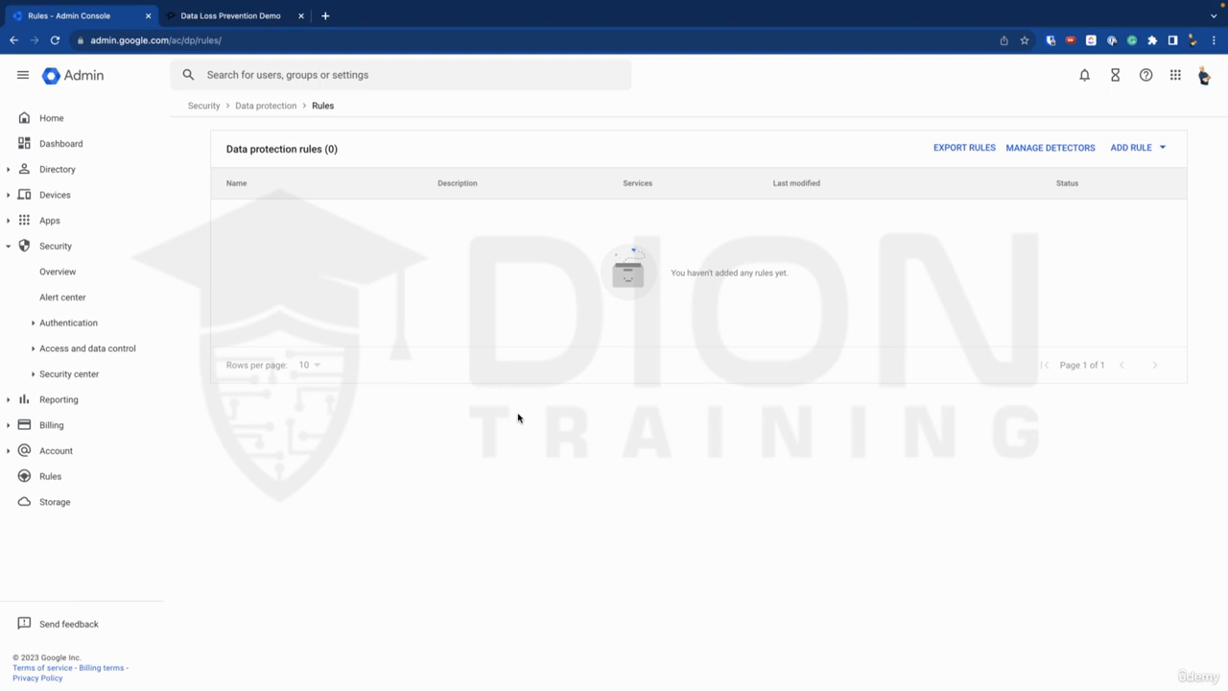
Create a blank rule named 'Block SSNs' with description 'Configure DLP to prevent SSNs from being shared in chat or Google Drive files'
click(1141, 154)
click(1103, 183)
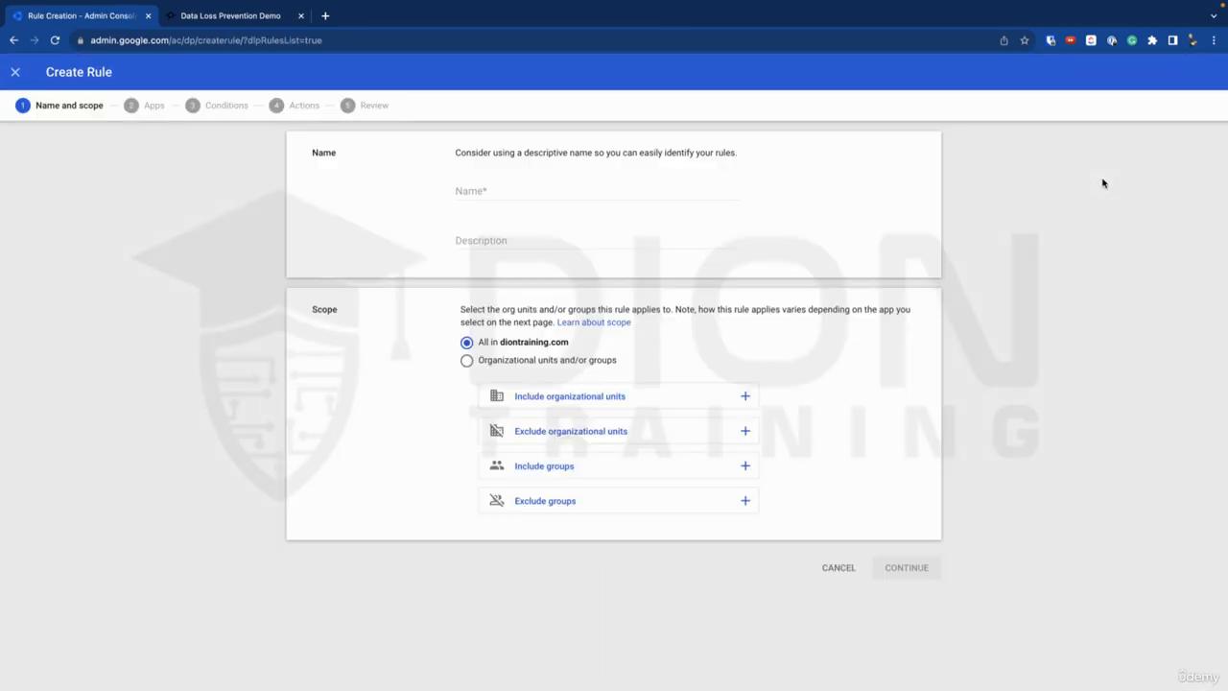
click(698, 193)
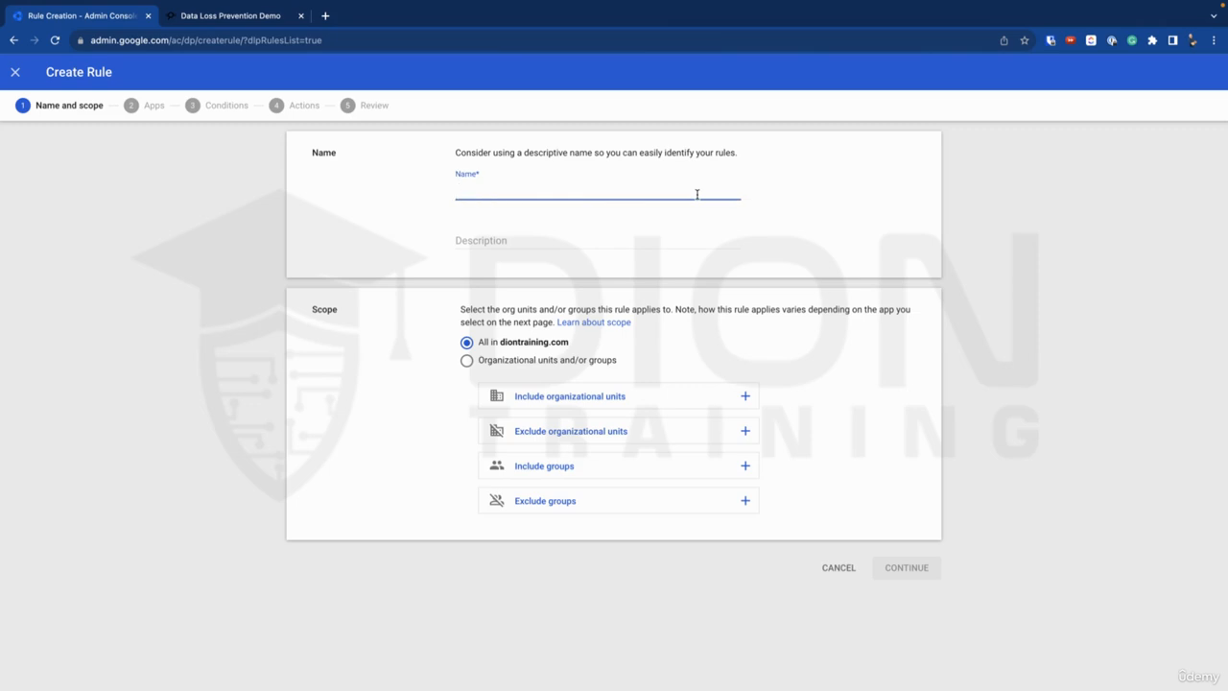
text(Block SS)
text(Ns)
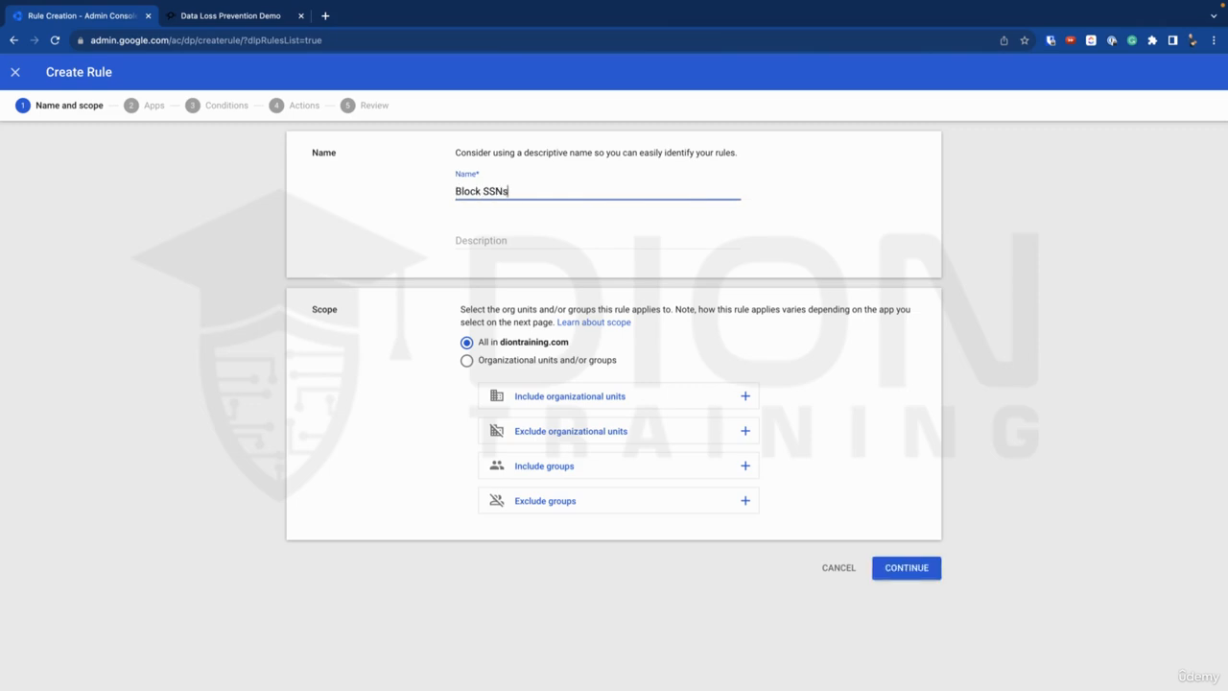
click(481, 241)
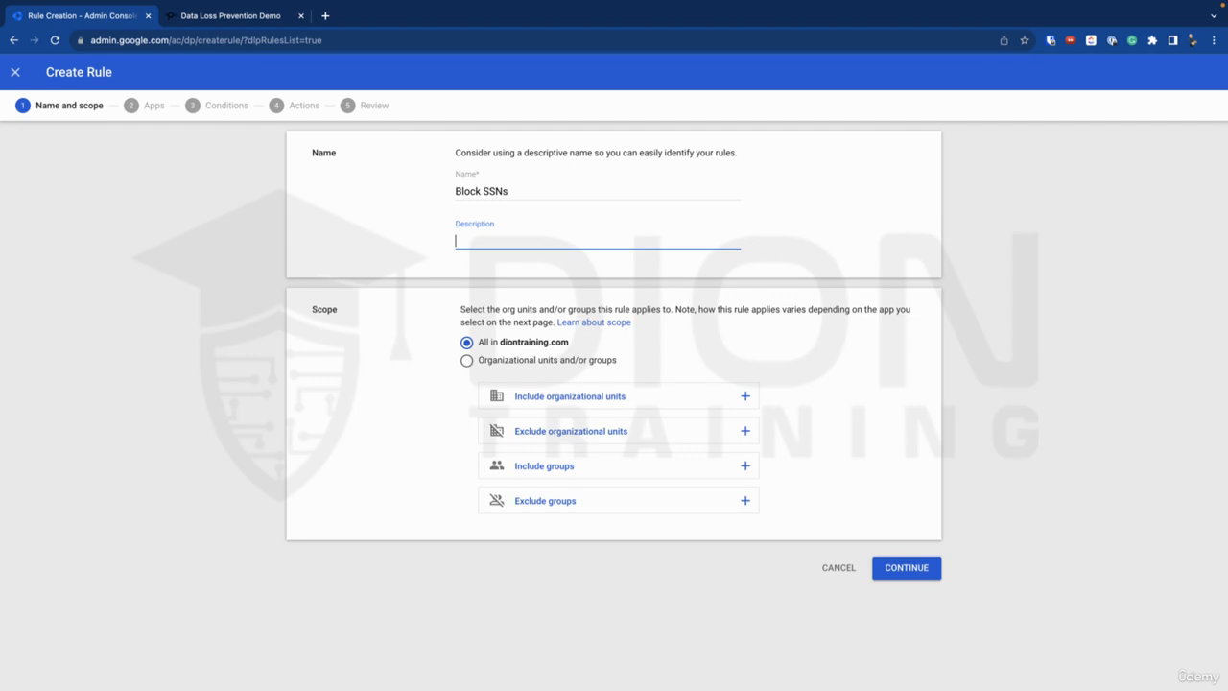
text(Configure DLP to prevent SSN)
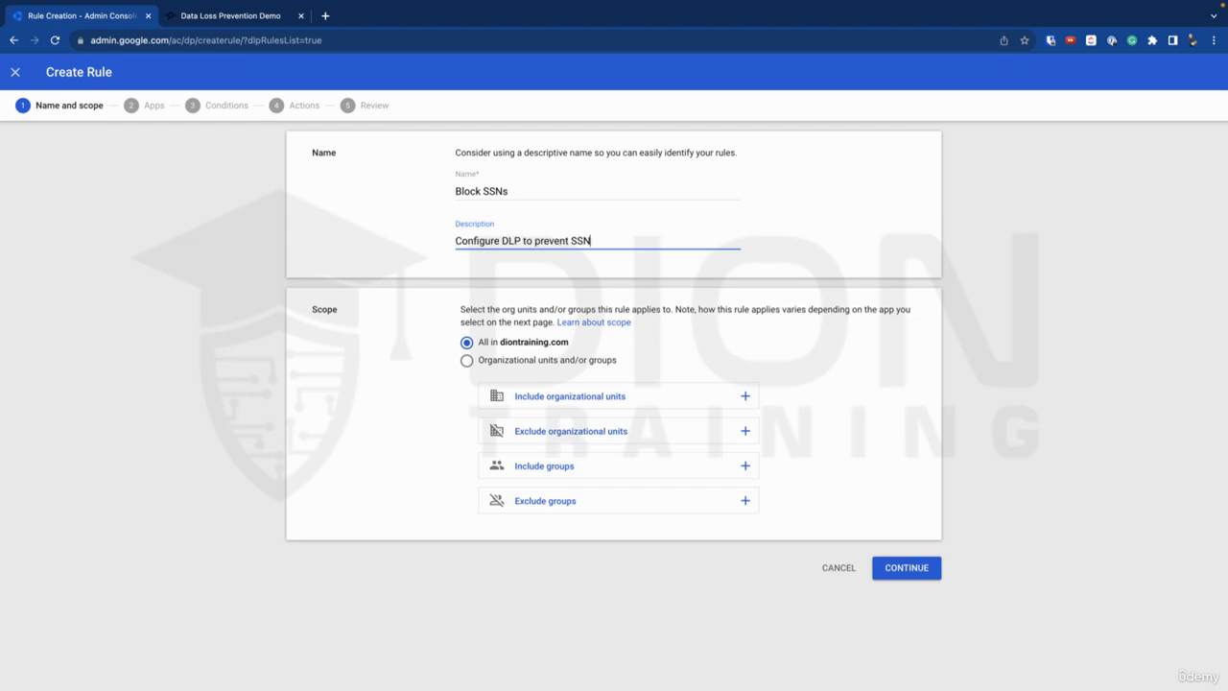
text(s from being shared in chat or Goog)
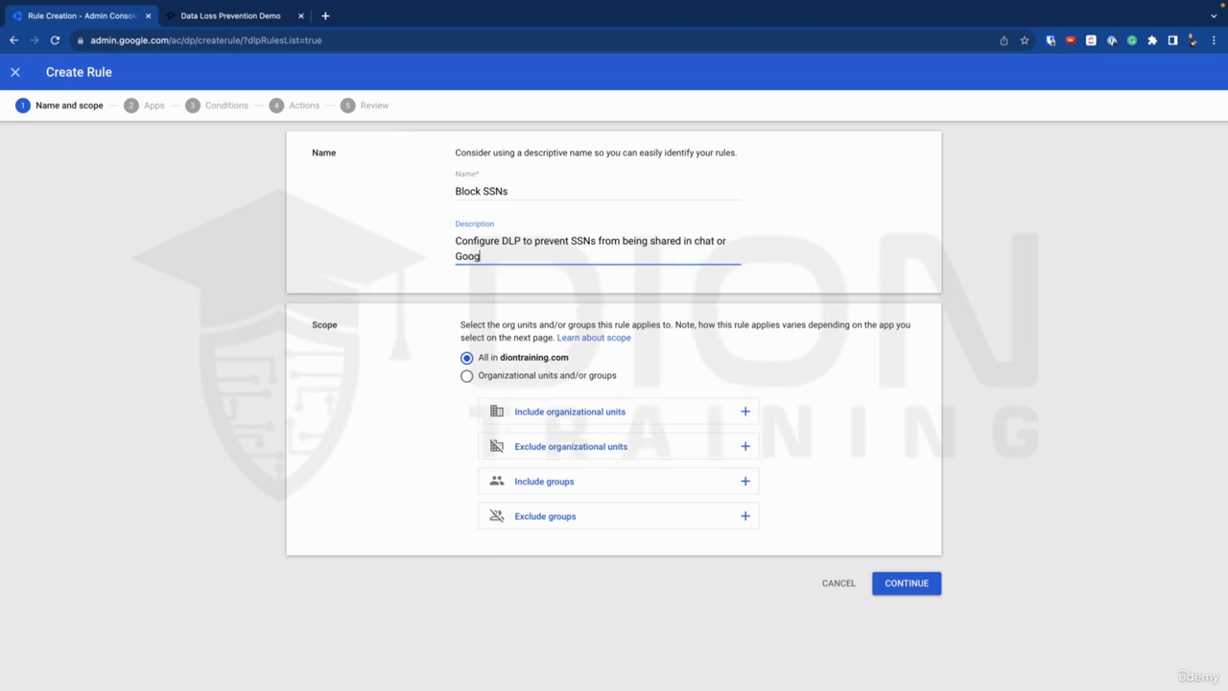
text(le Drive files)
click(907, 587)
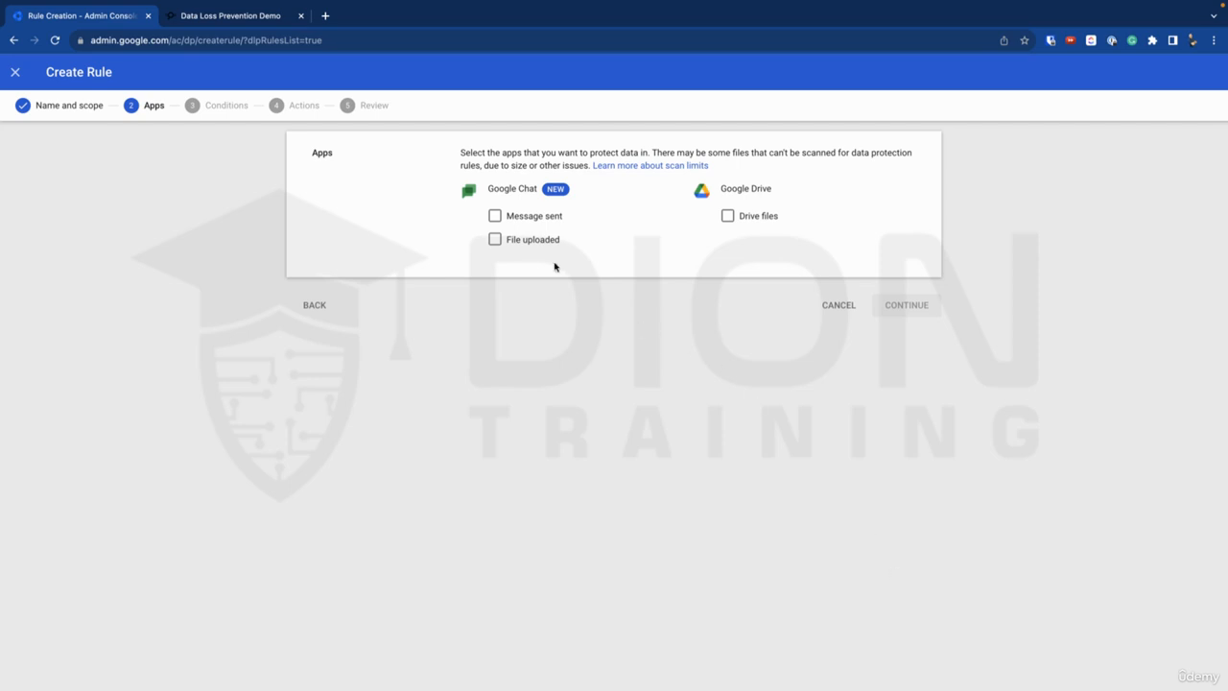
Apply the rule to Chat messages sent, Chat files uploaded, and Google Drive files
click(495, 215)
click(496, 242)
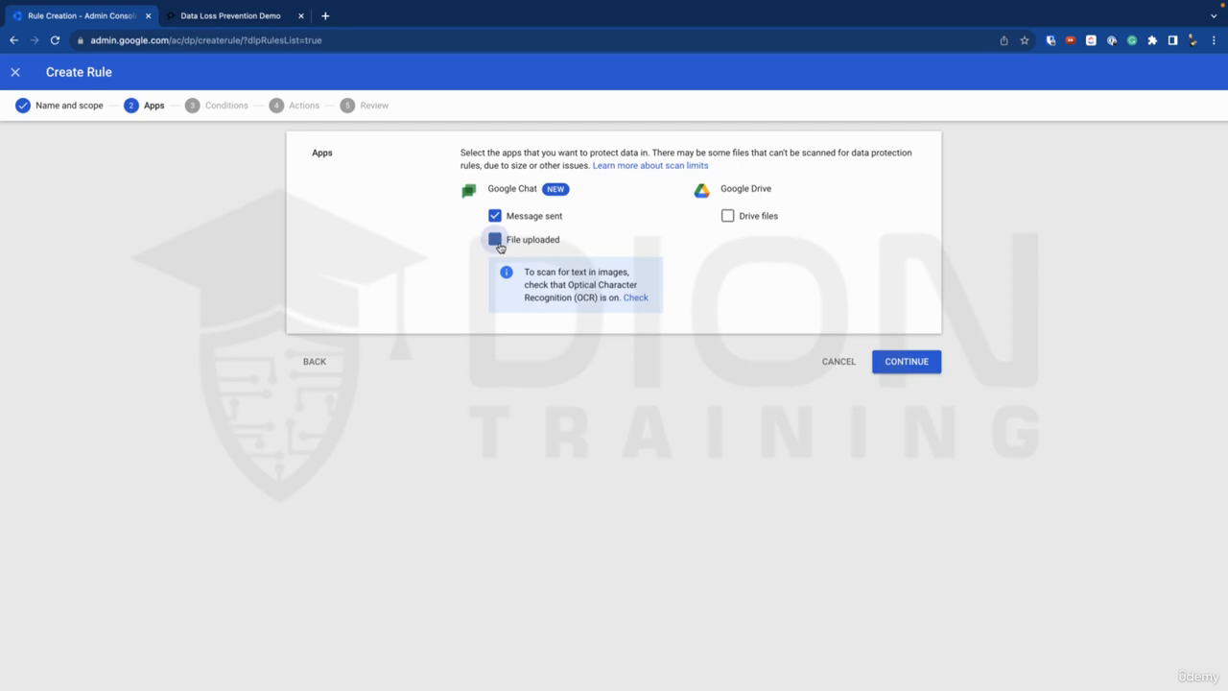
click(727, 216)
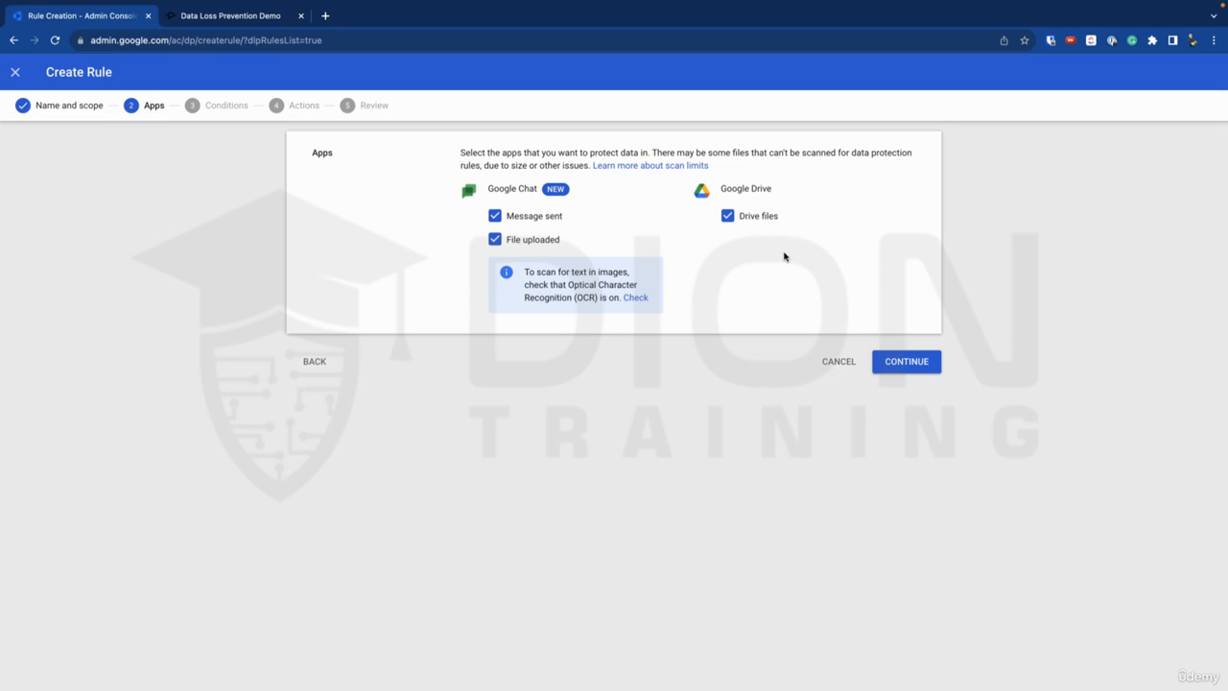
Add a condition that scans All content for a predefined data type match
click(907, 362)
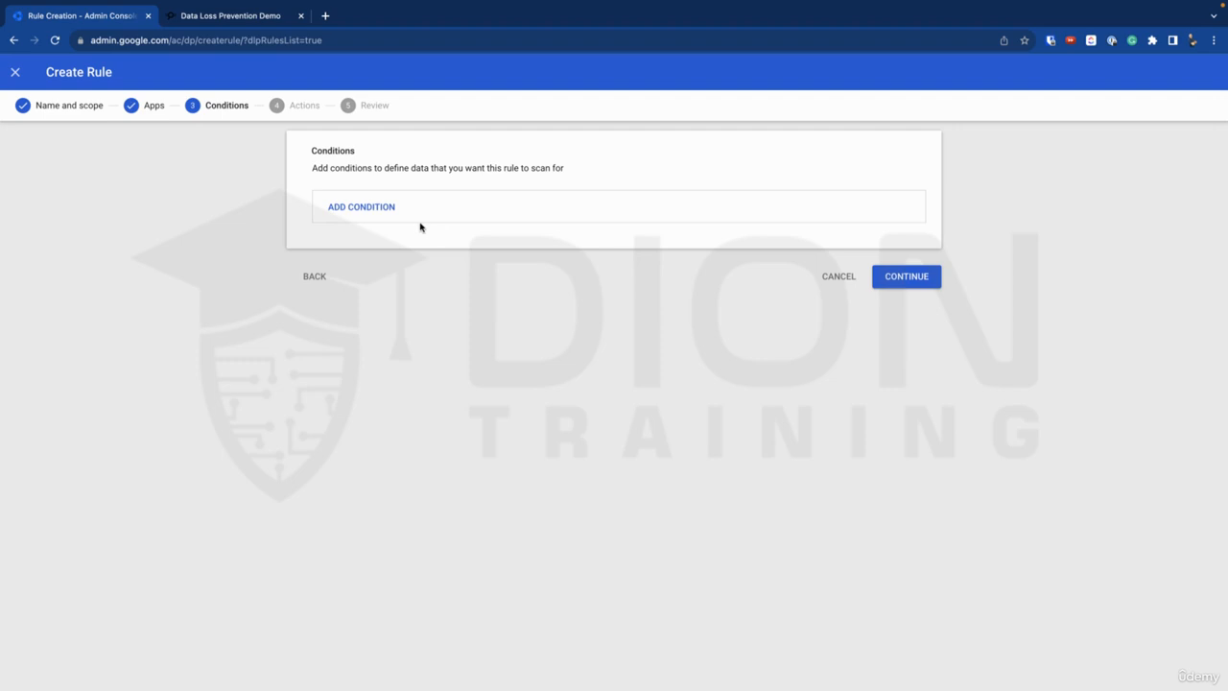
click(385, 208)
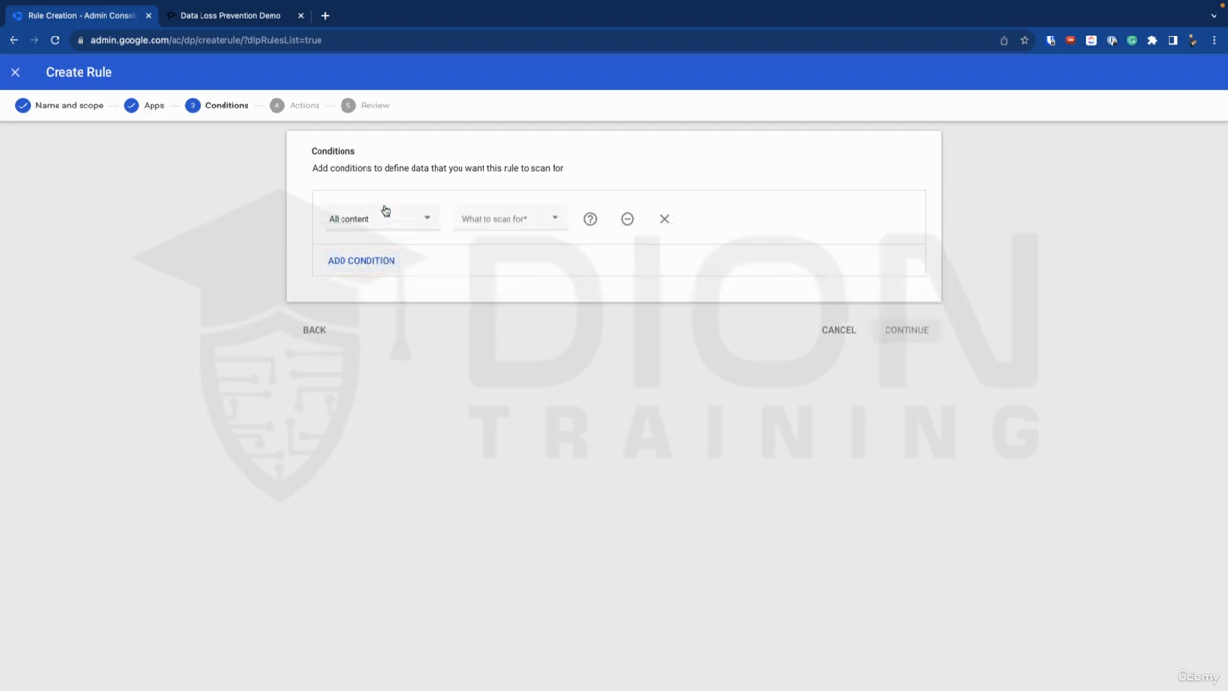
click(405, 221)
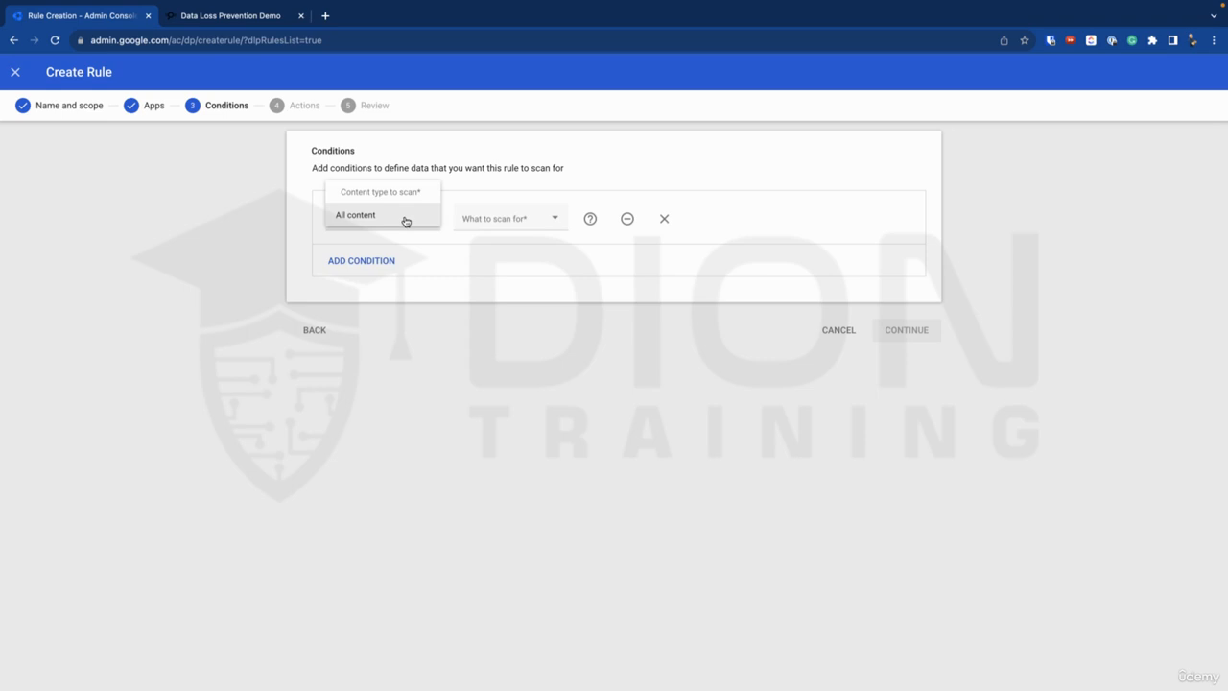
click(494, 225)
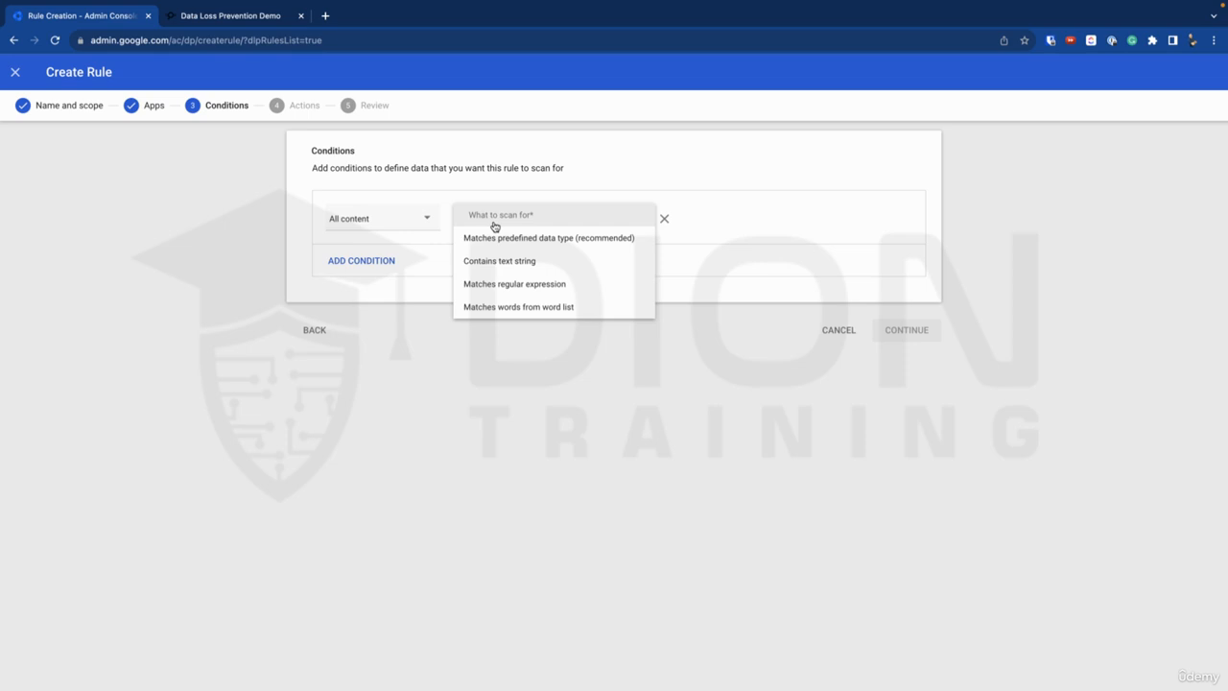
Set the predefined data type to 'United States - Social Security Number'
click(513, 237)
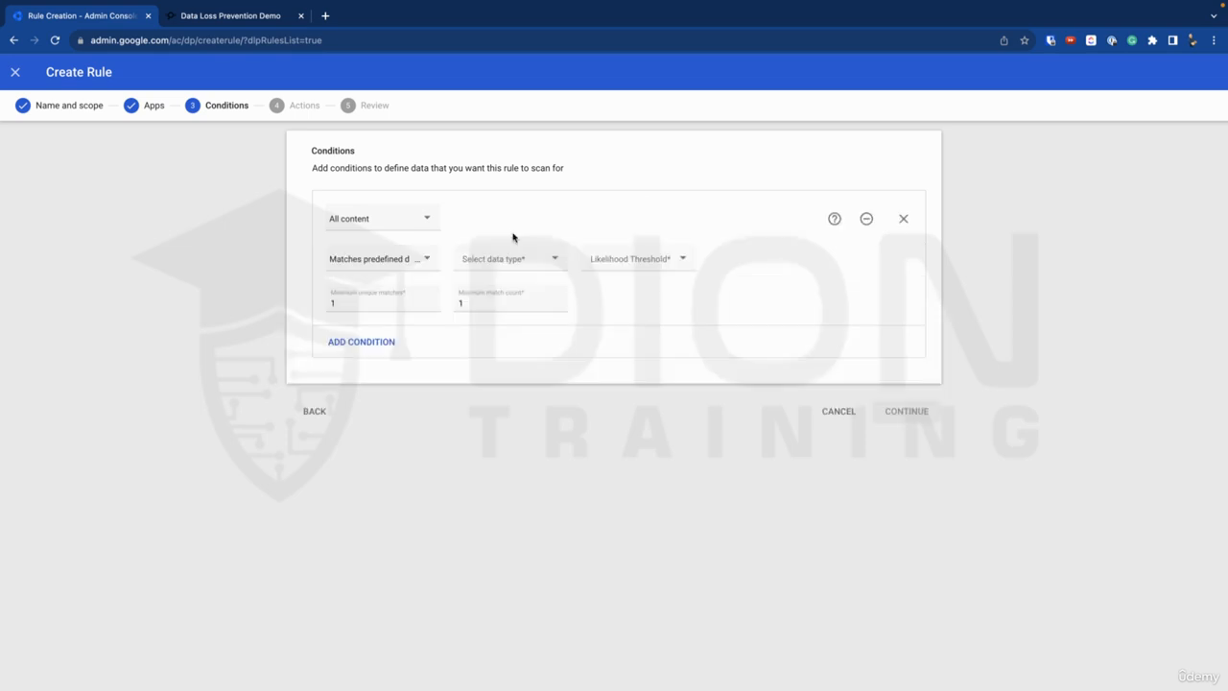
click(537, 259)
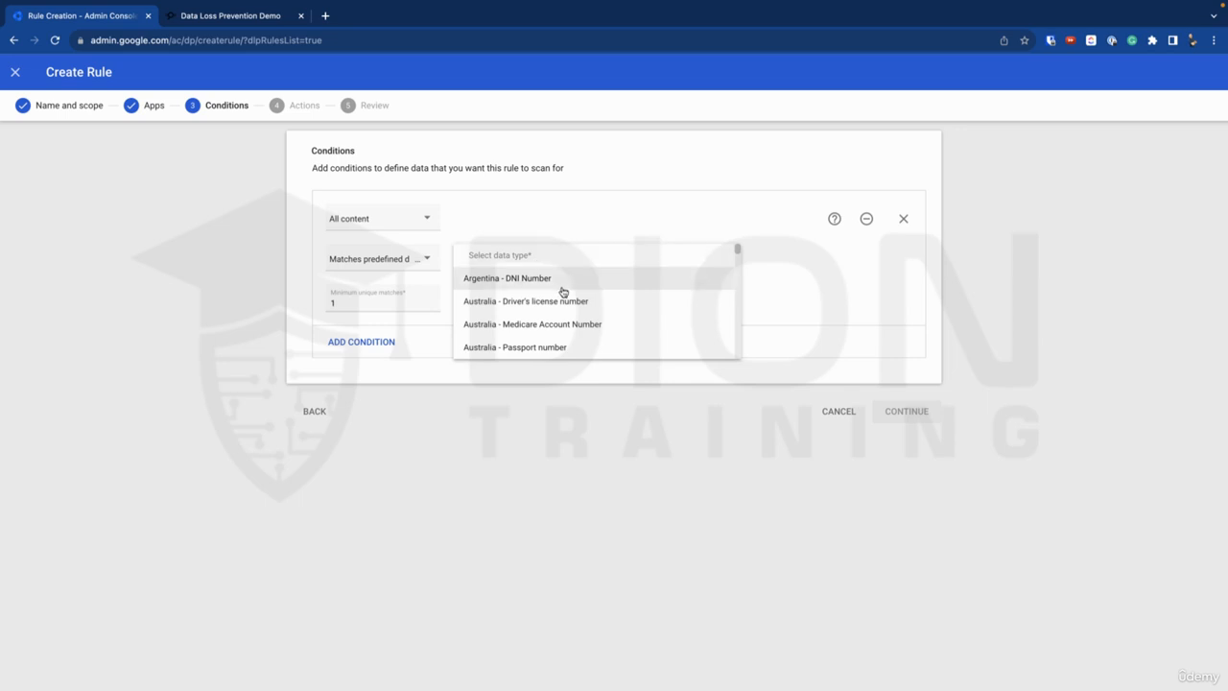
scroll(564, 290, down, 20)
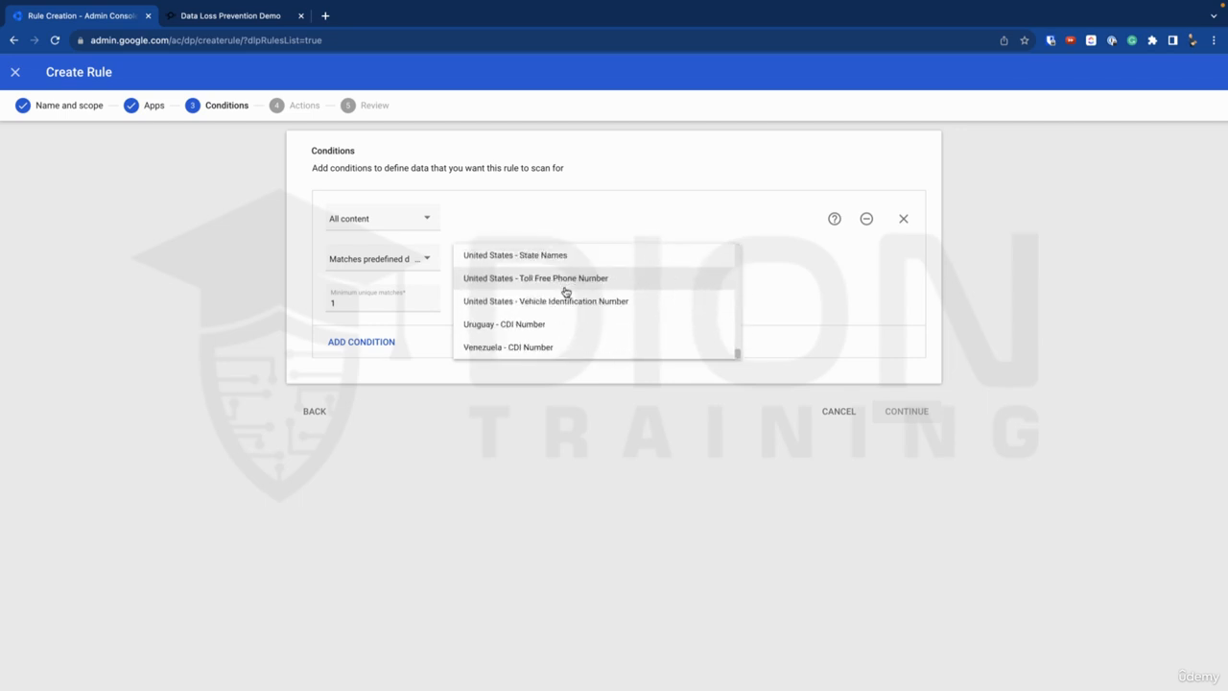
scroll(566, 292, up, 3)
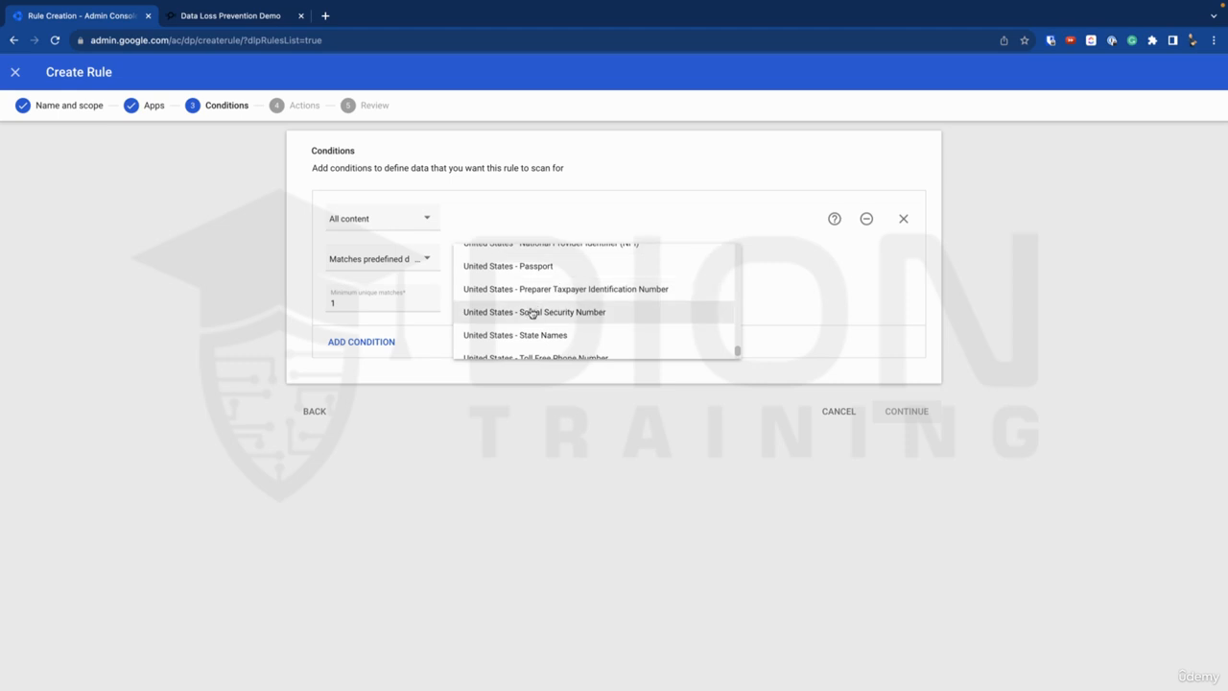
click(619, 312)
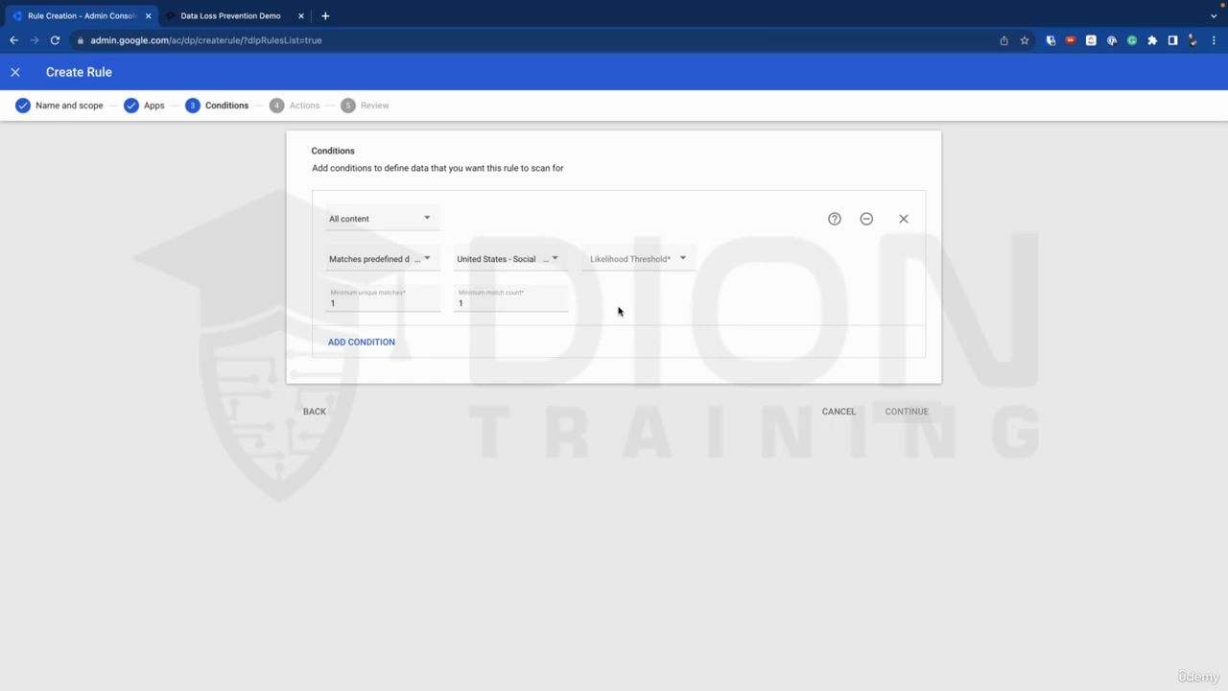
click(658, 259)
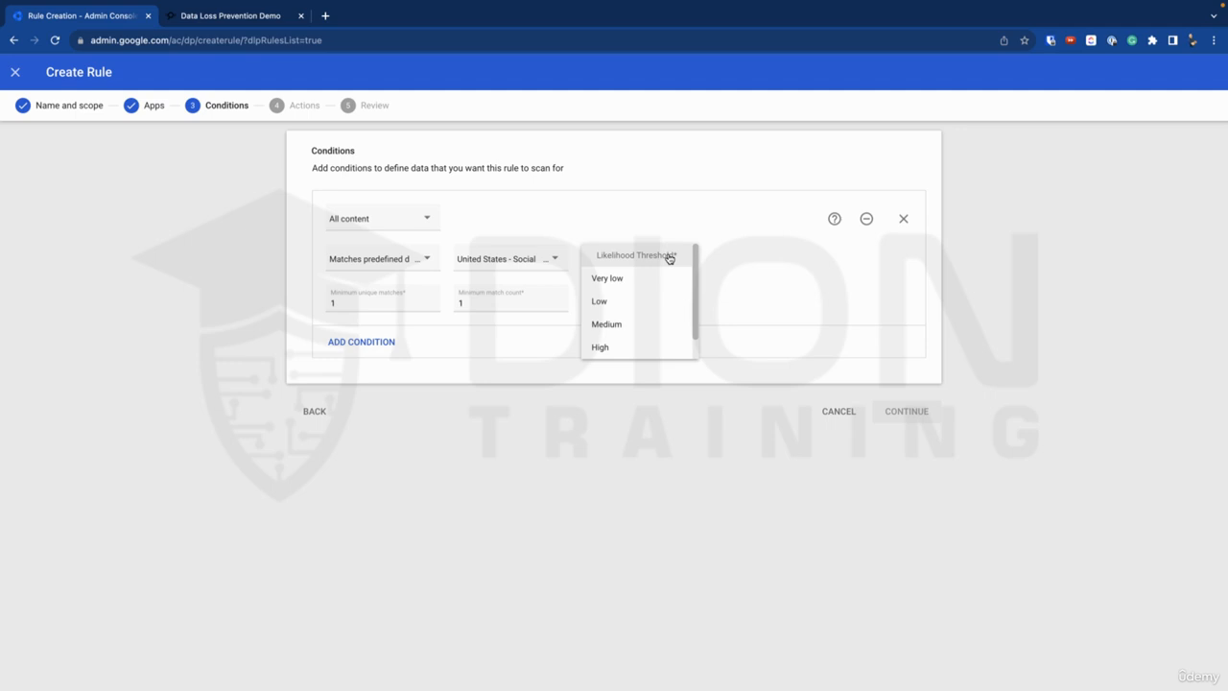
Set the SSN condition's likelihood threshold to High
scroll(668, 258, down, 1)
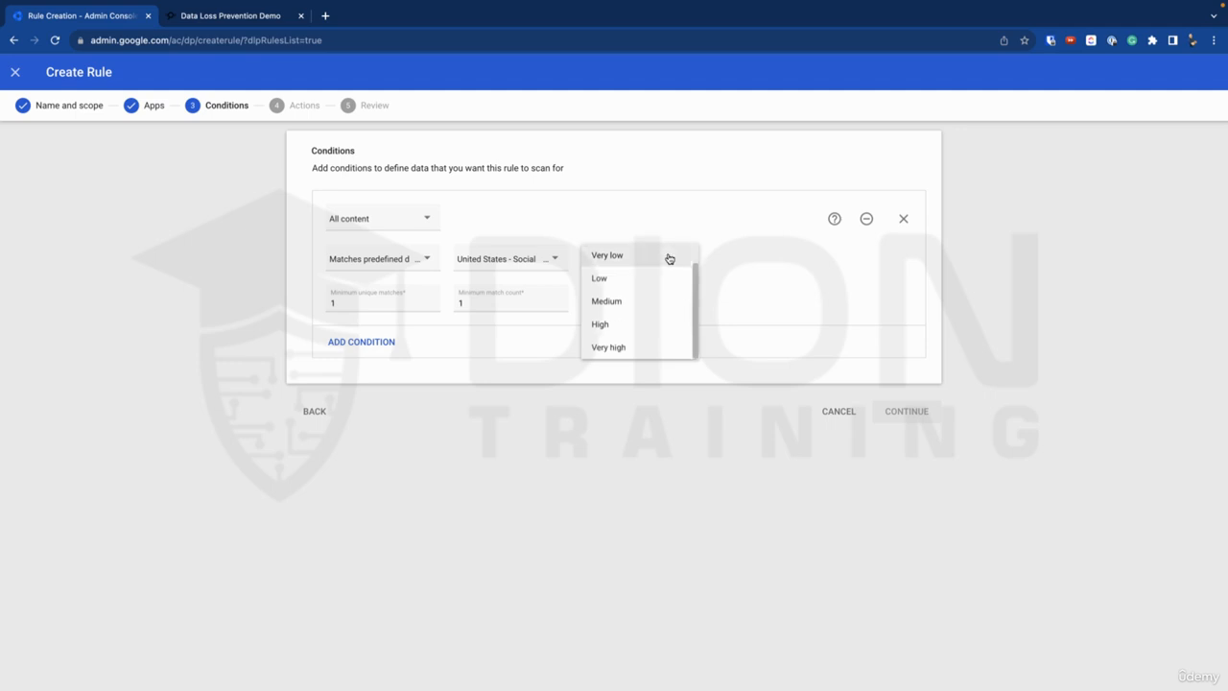
click(640, 324)
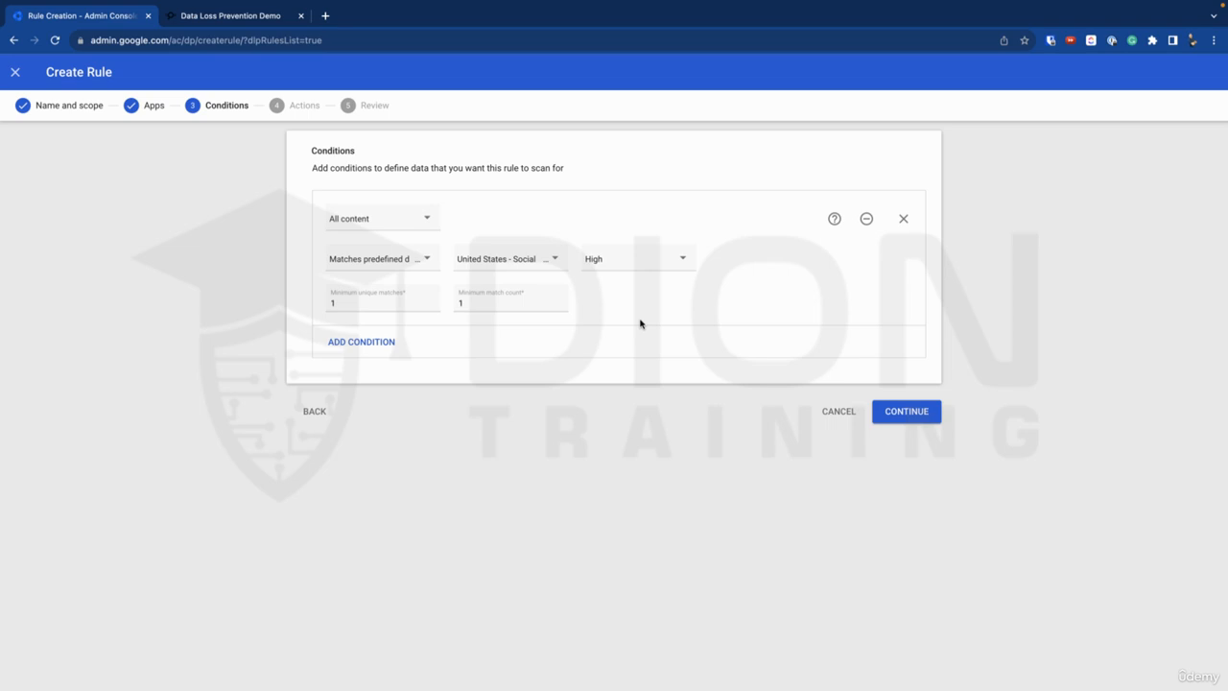
Set the Google Chat action to Block message
click(901, 414)
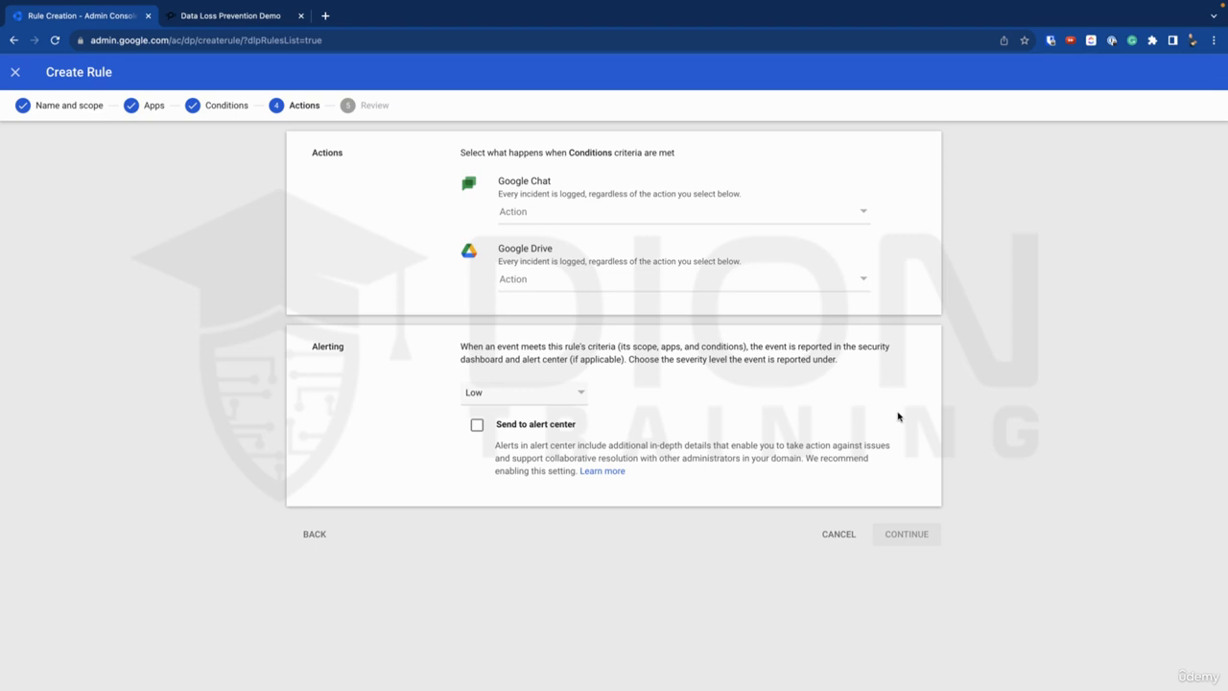
click(854, 217)
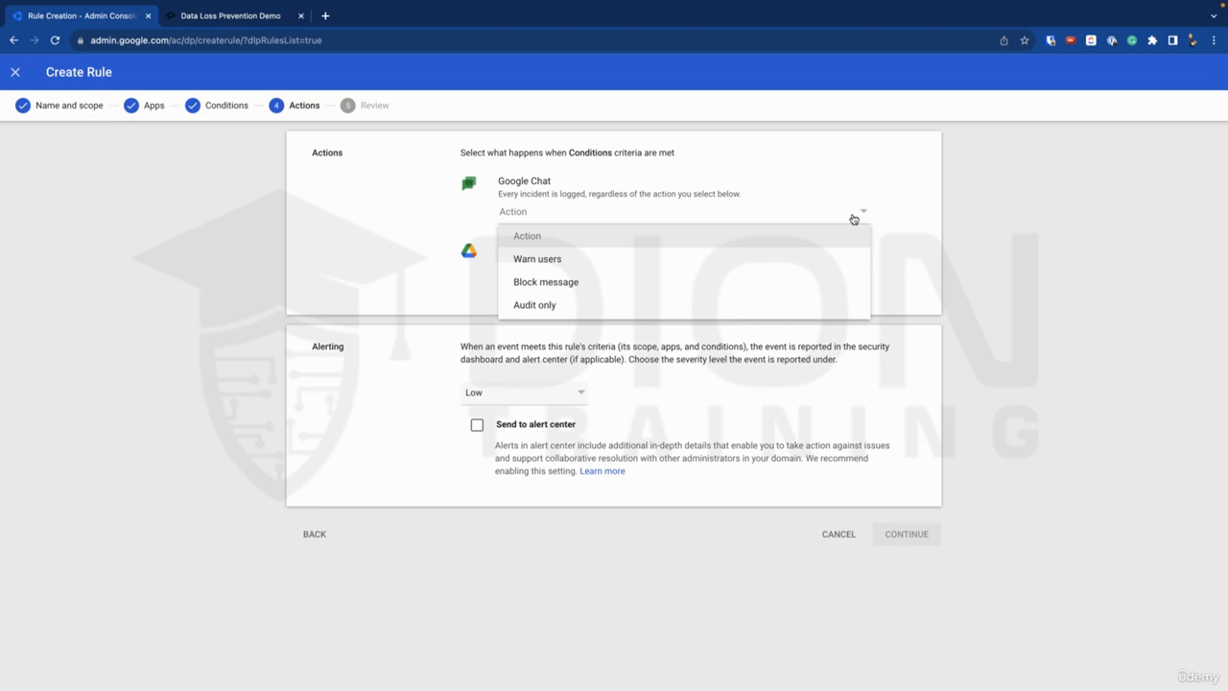
click(691, 282)
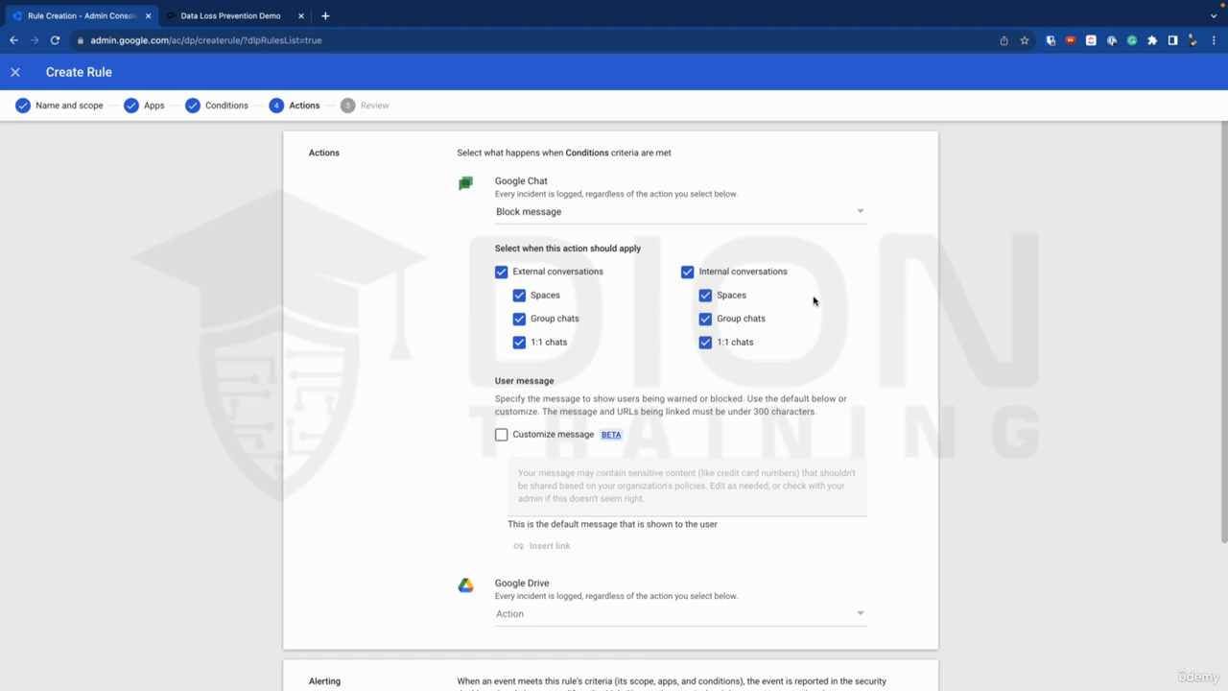
Customize the user message, replacing 'credit card numbers' with 'a social security number'
click(501, 435)
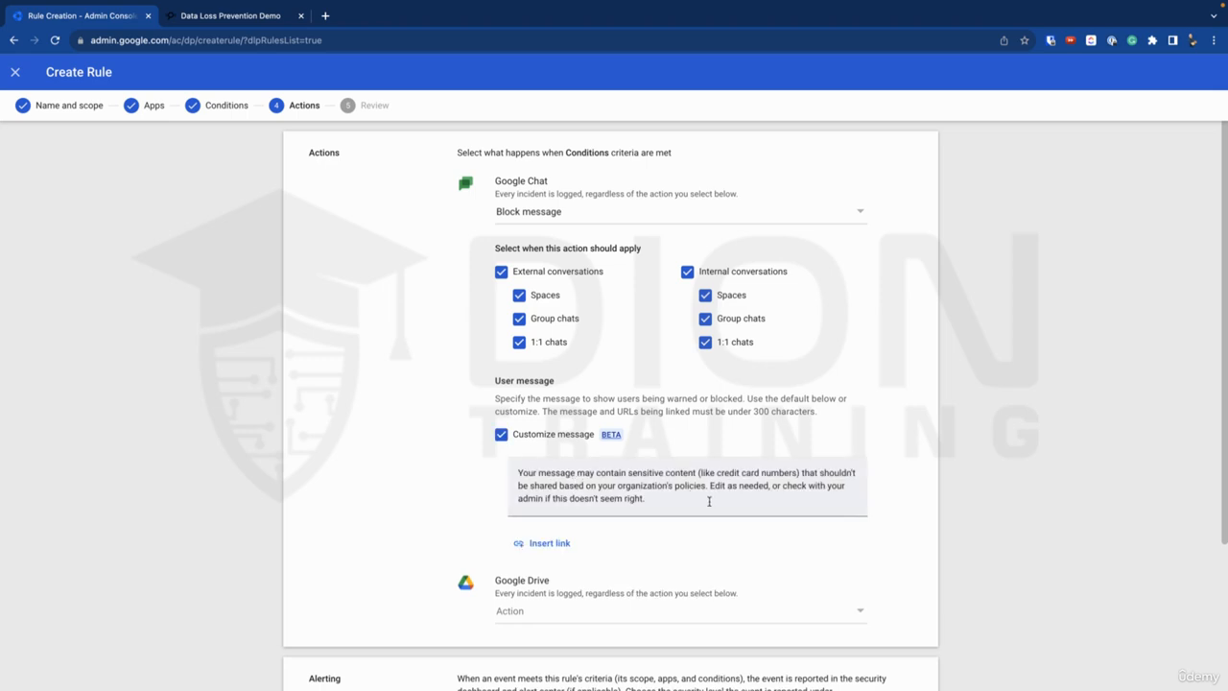
drag(716, 472, 758, 472)
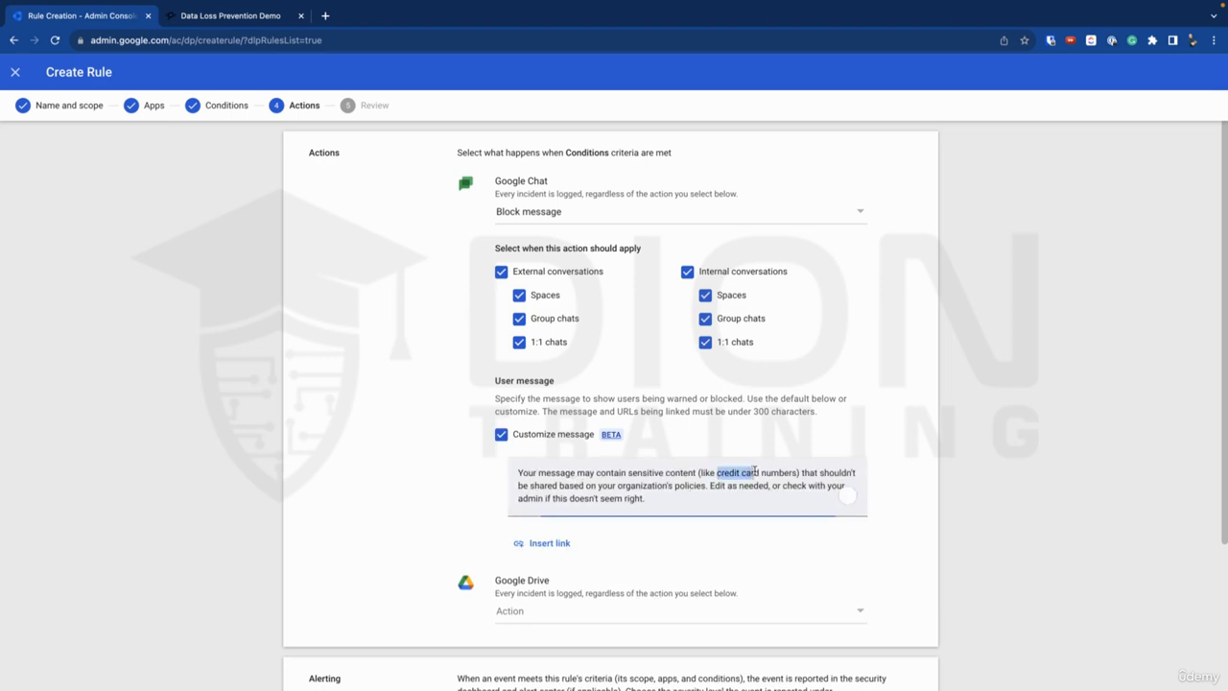
text(a social security)
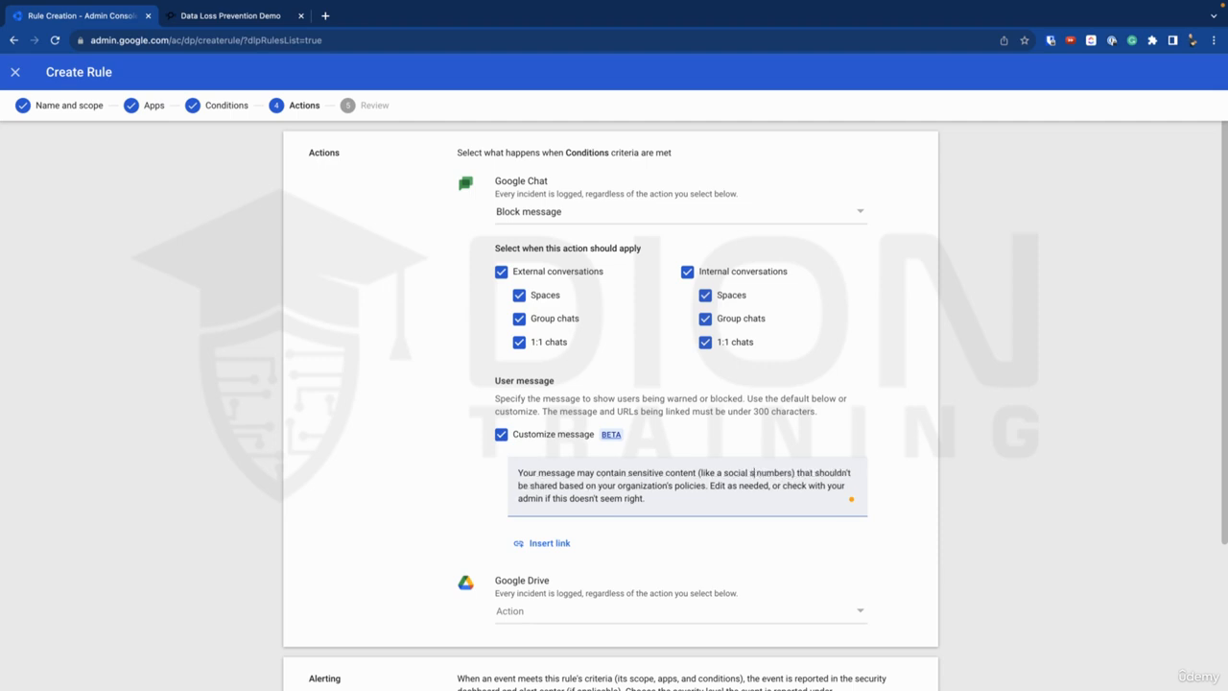
key(Right)
key(Right)
key(Right)
key(Right)
key(Right)
key(Right)
key(Right)
key(Right)
key(Right)
key(Left)
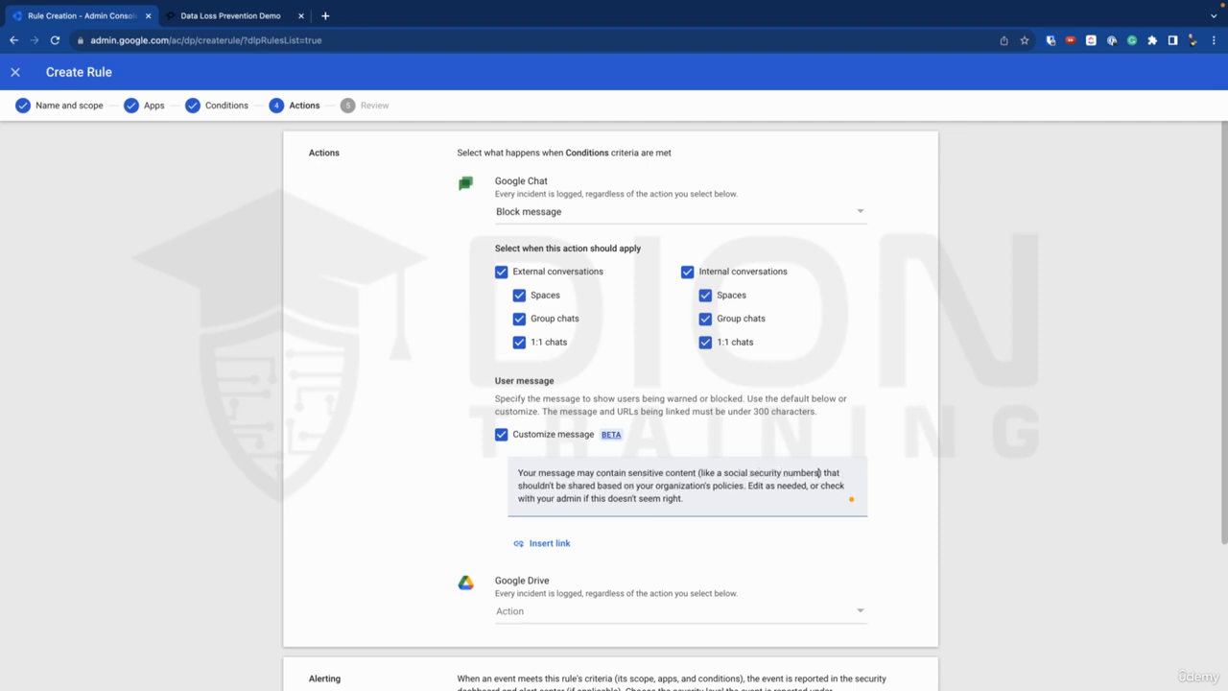
key(BackSpace)
scroll(691, 499, down, 1)
click(627, 536)
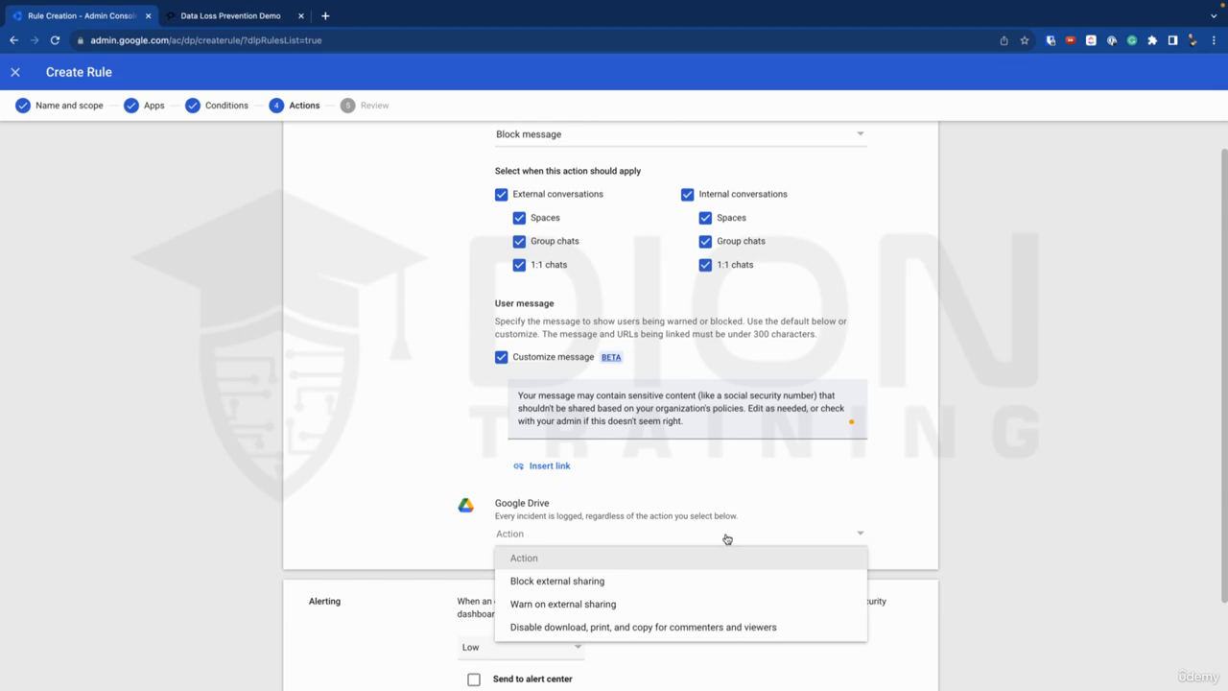
Set the Google Drive action to Block external sharing
click(726, 579)
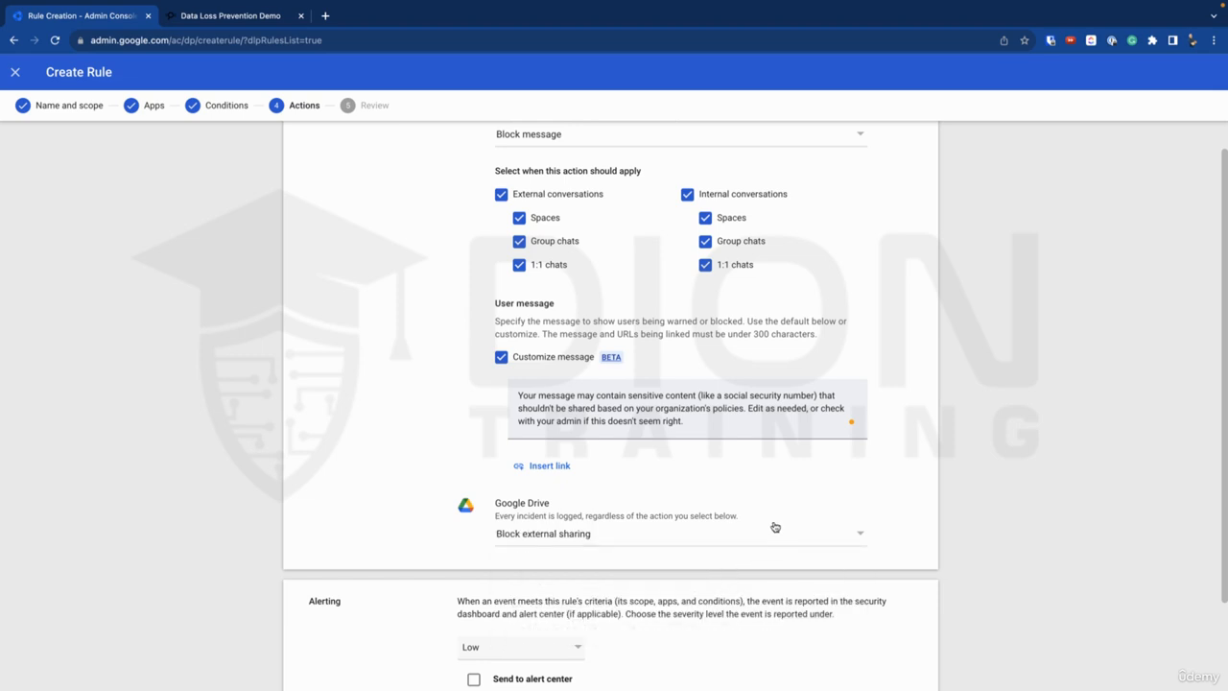
scroll(775, 527, down, 3)
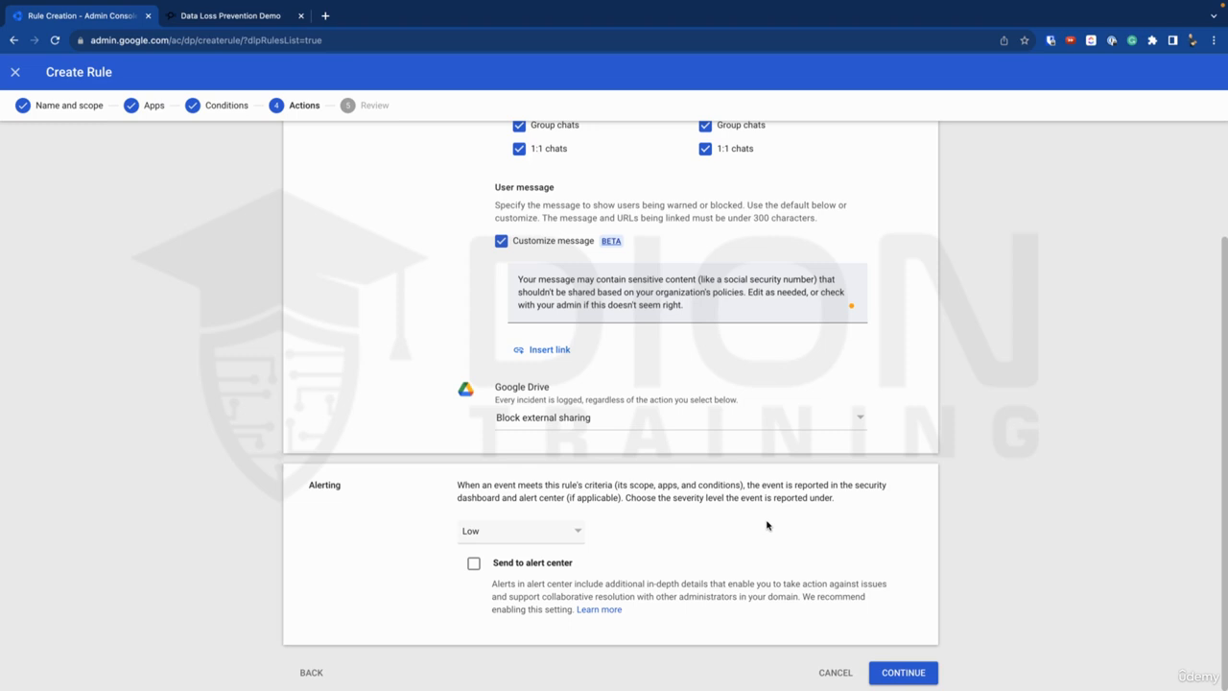
Set alert severity to Medium, send alerts to the alert center, and continue to Review
click(561, 533)
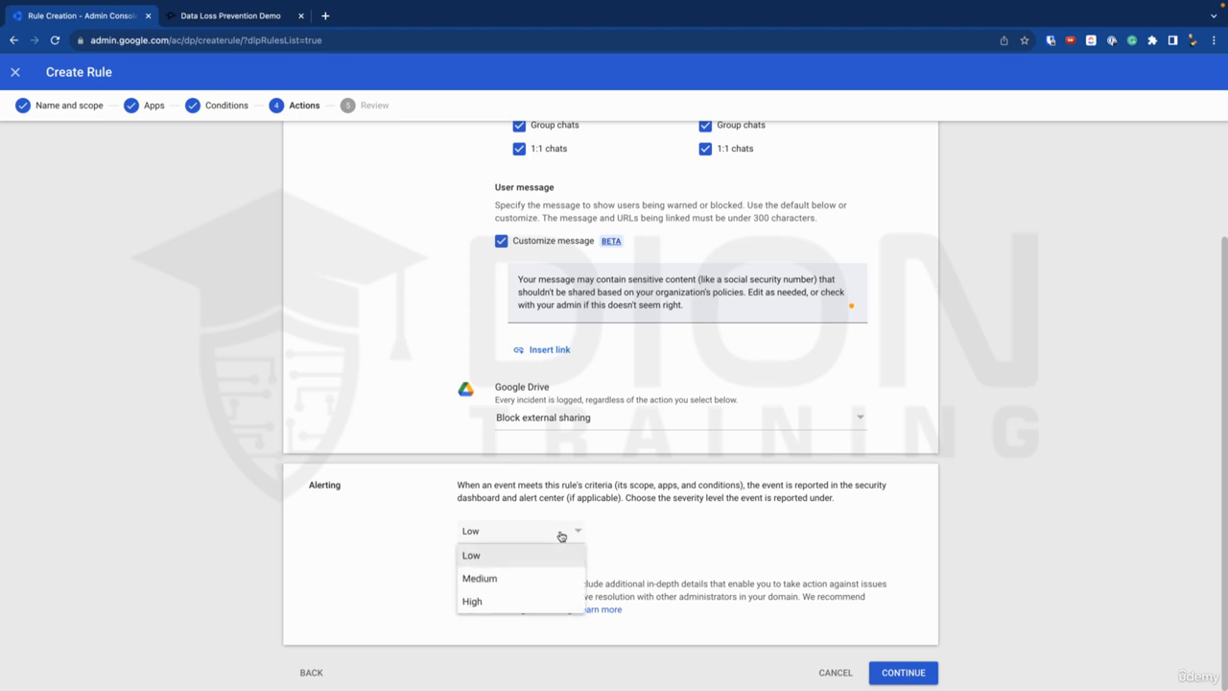
click(554, 580)
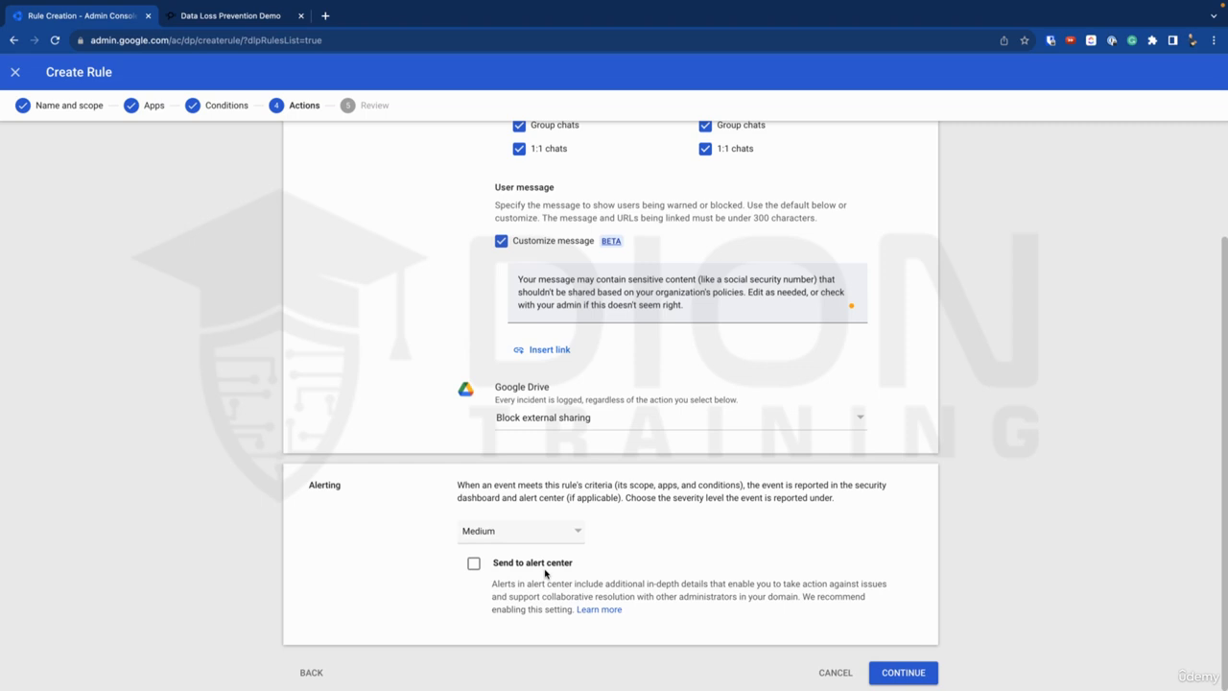
click(474, 564)
scroll(633, 582, down, 1)
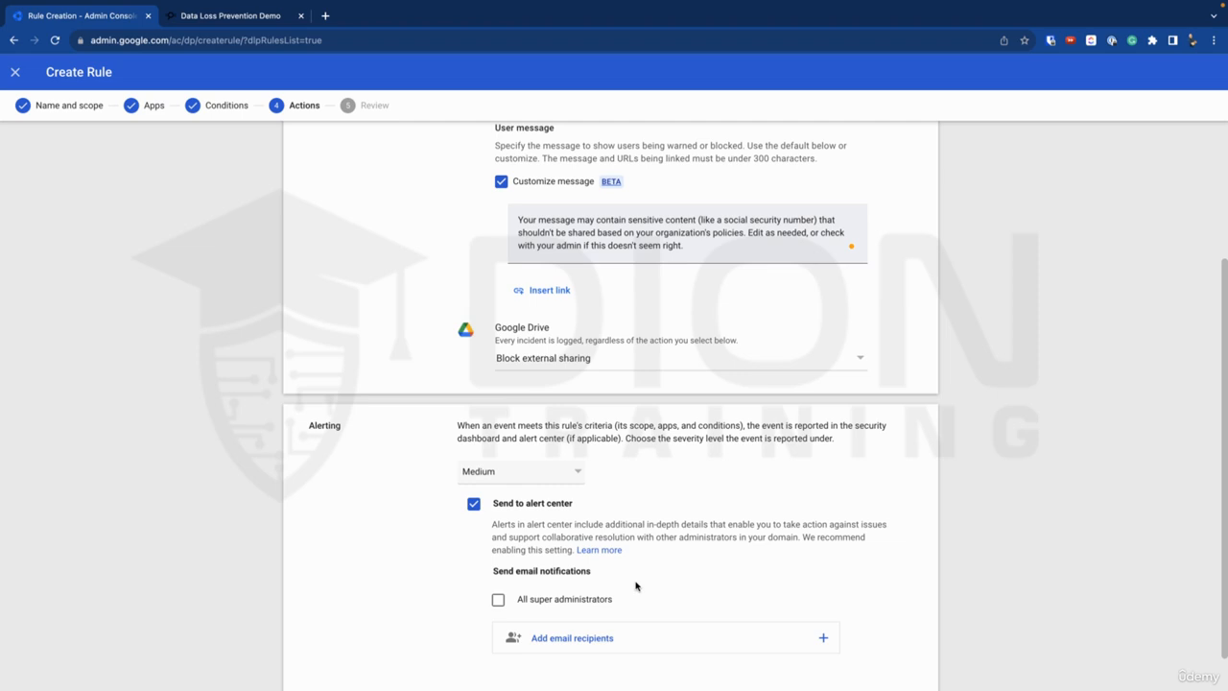
scroll(641, 585, down, 1)
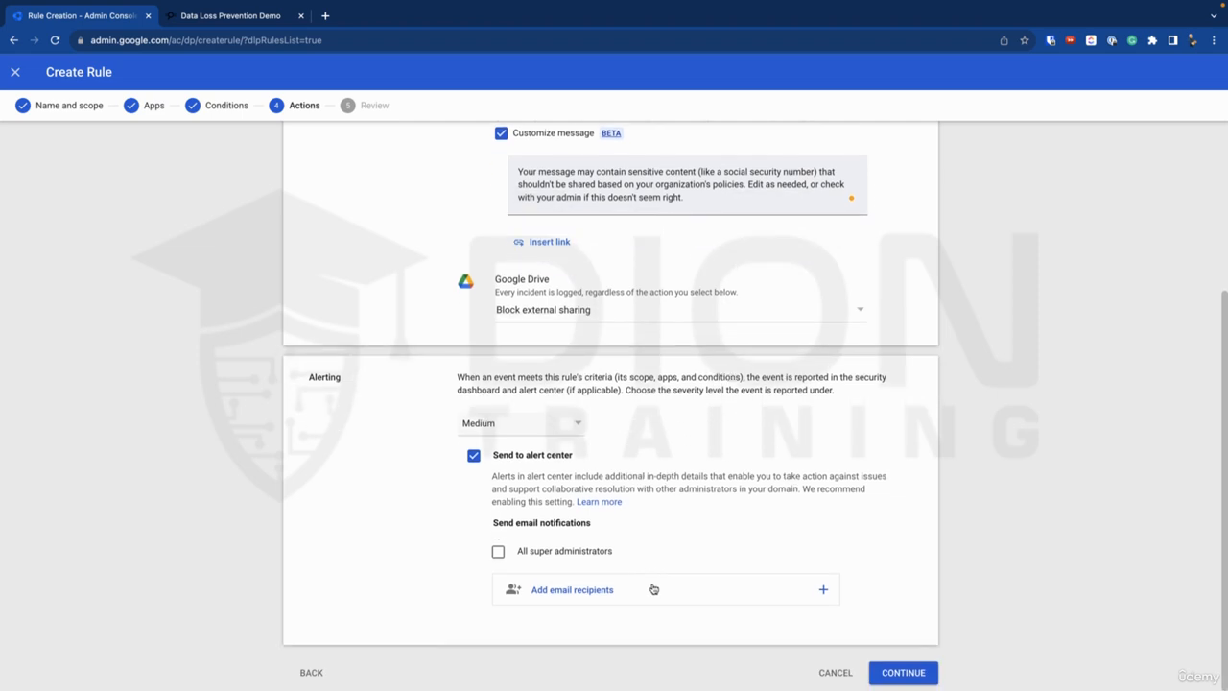
click(904, 671)
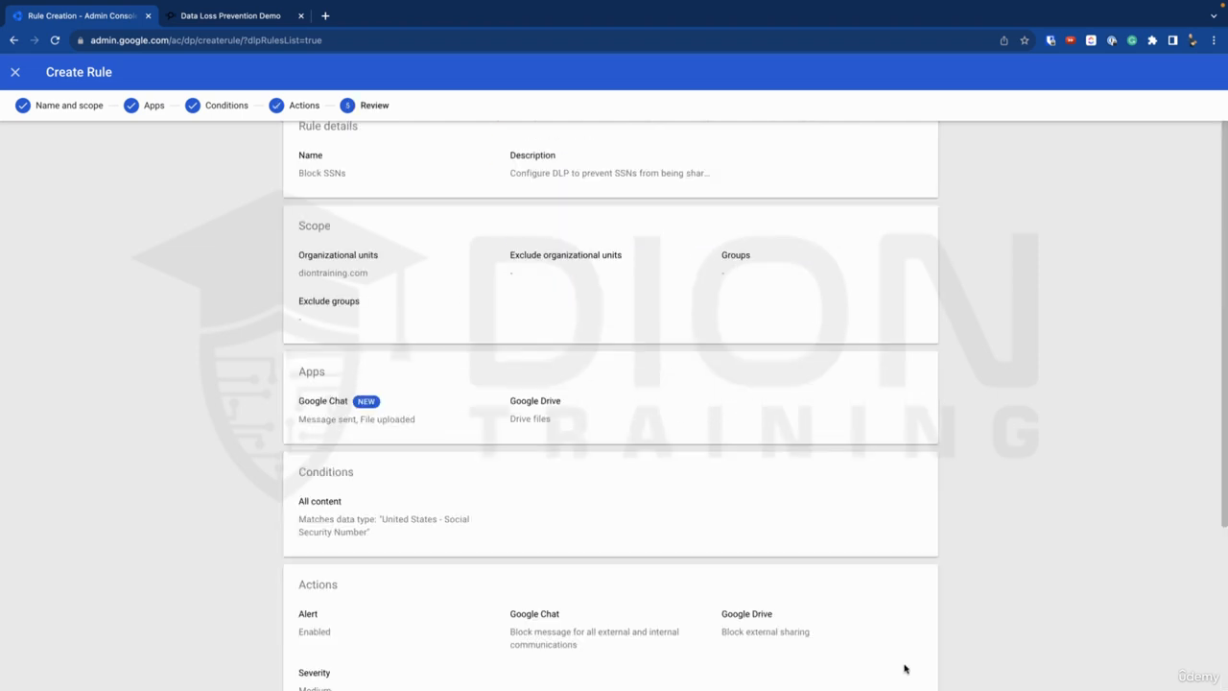
Create the Block SSNs rule with its status left Active
scroll(904, 669, up, 1)
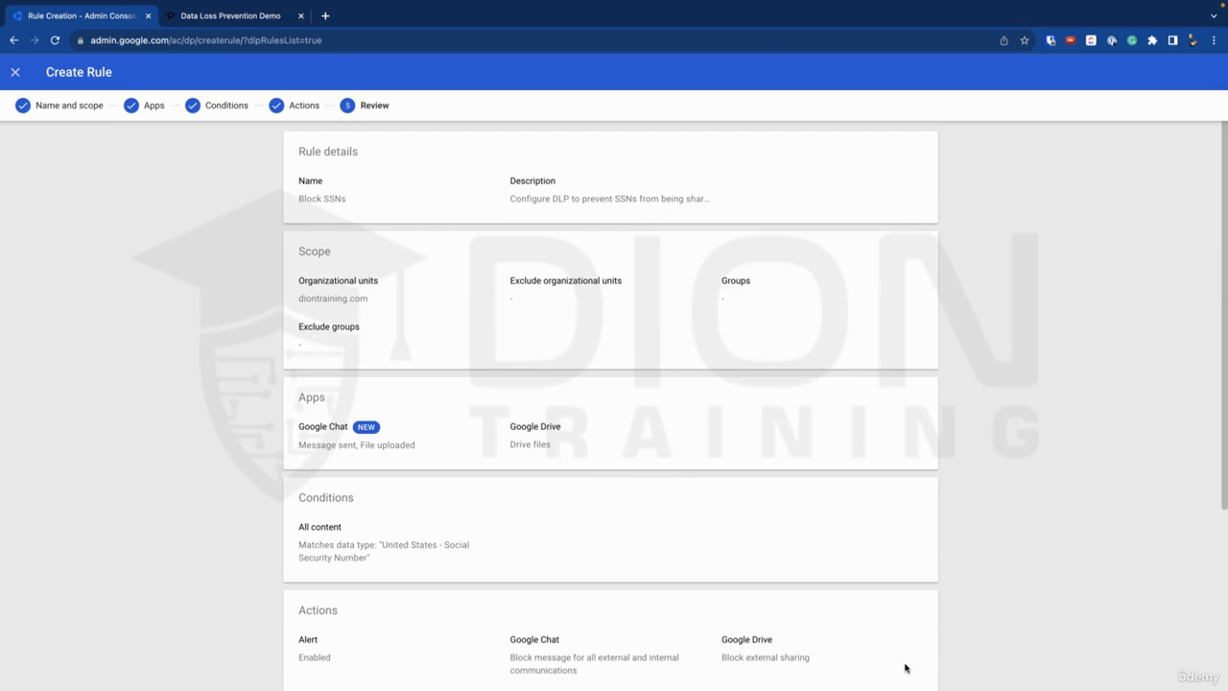
scroll(904, 669, down, 5)
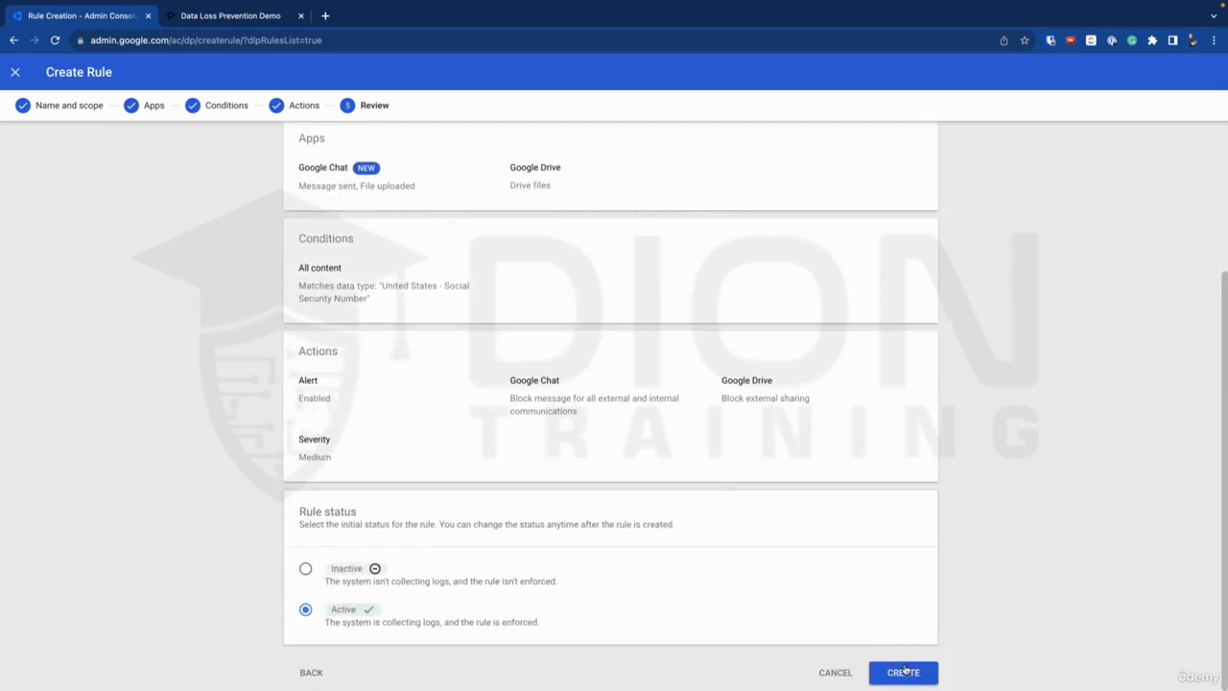
click(903, 672)
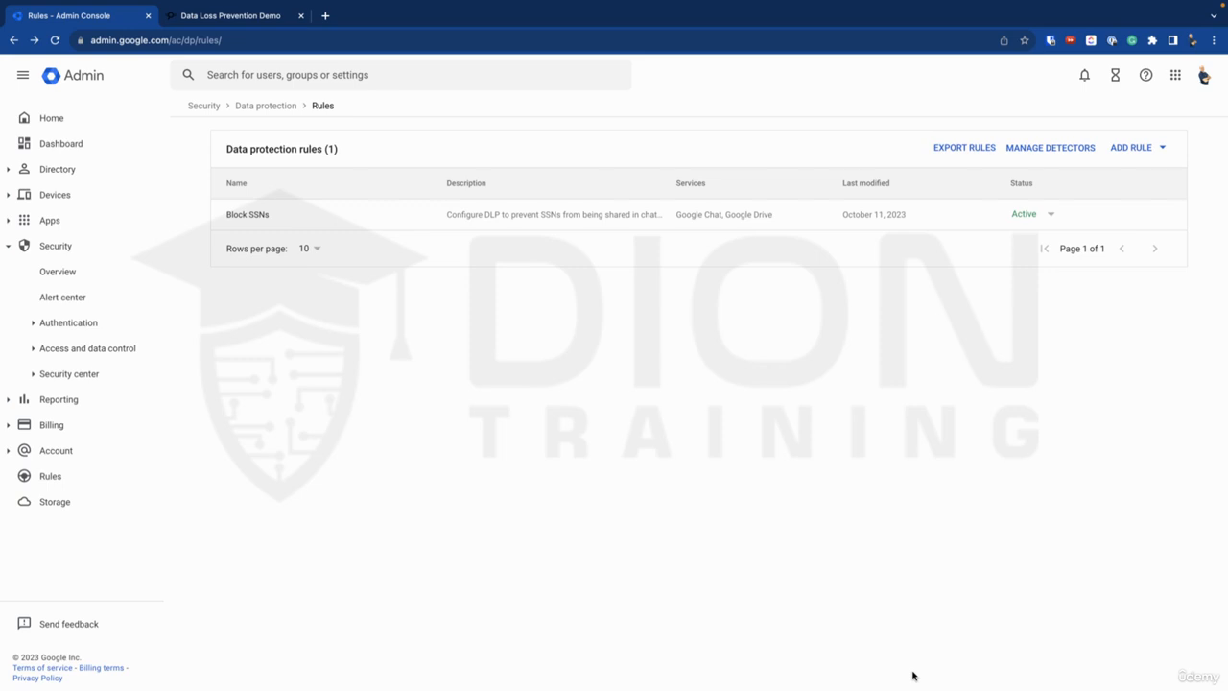
Go to Apps > Google Workspace > Gmail > Compliance and scroll to Content compliance
click(11, 223)
click(63, 272)
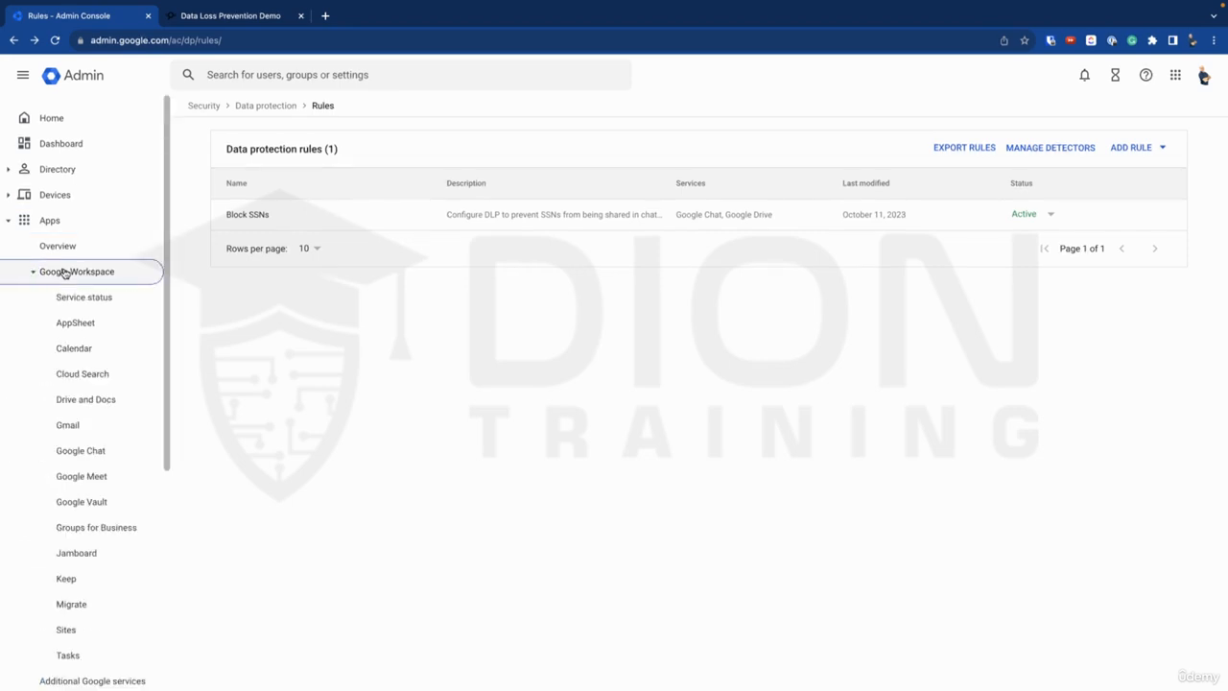
click(82, 425)
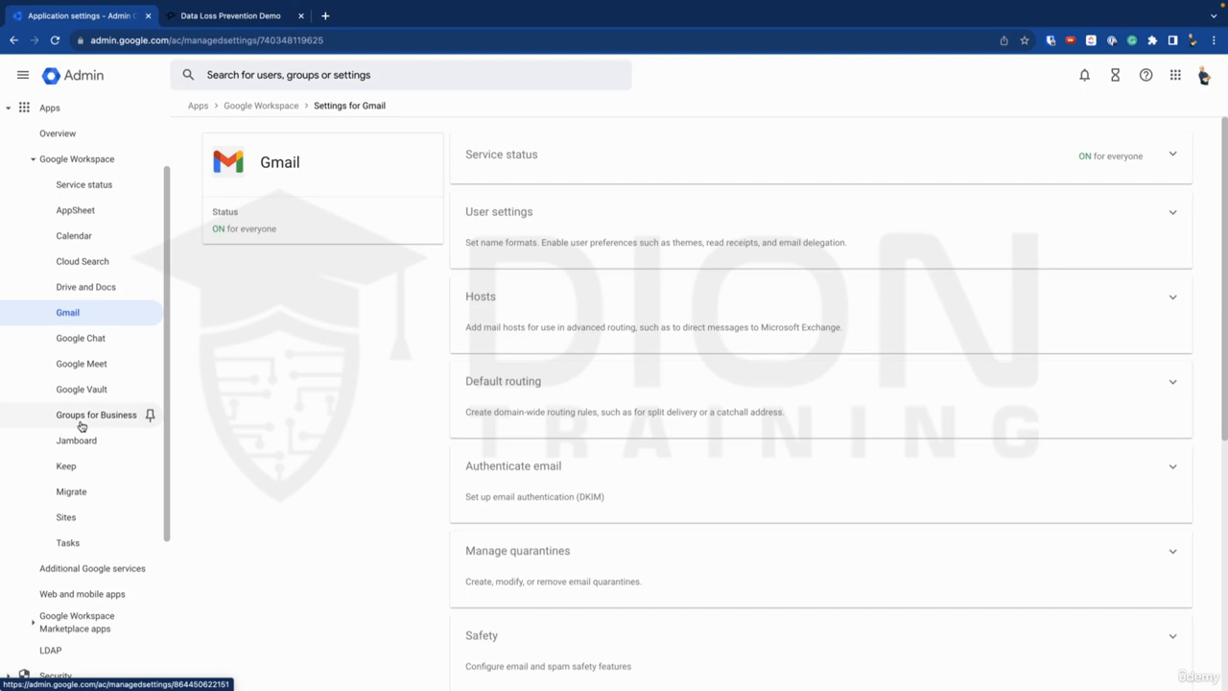
scroll(469, 433, down, 3)
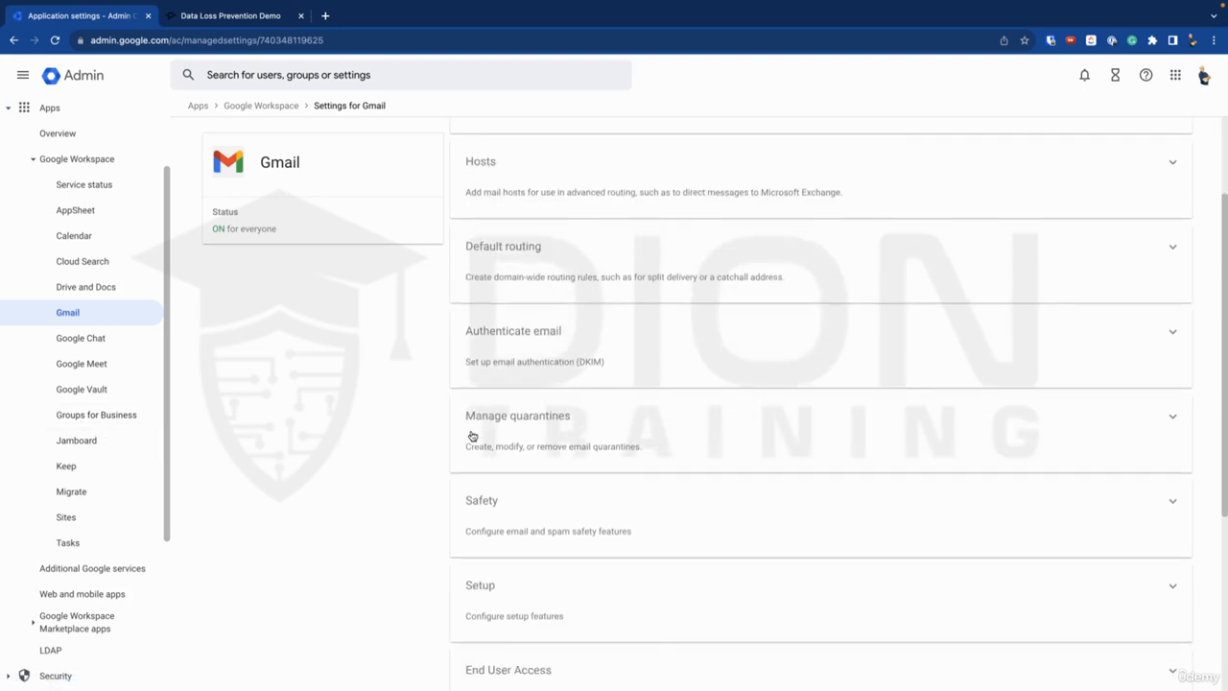
scroll(472, 435, down, 3)
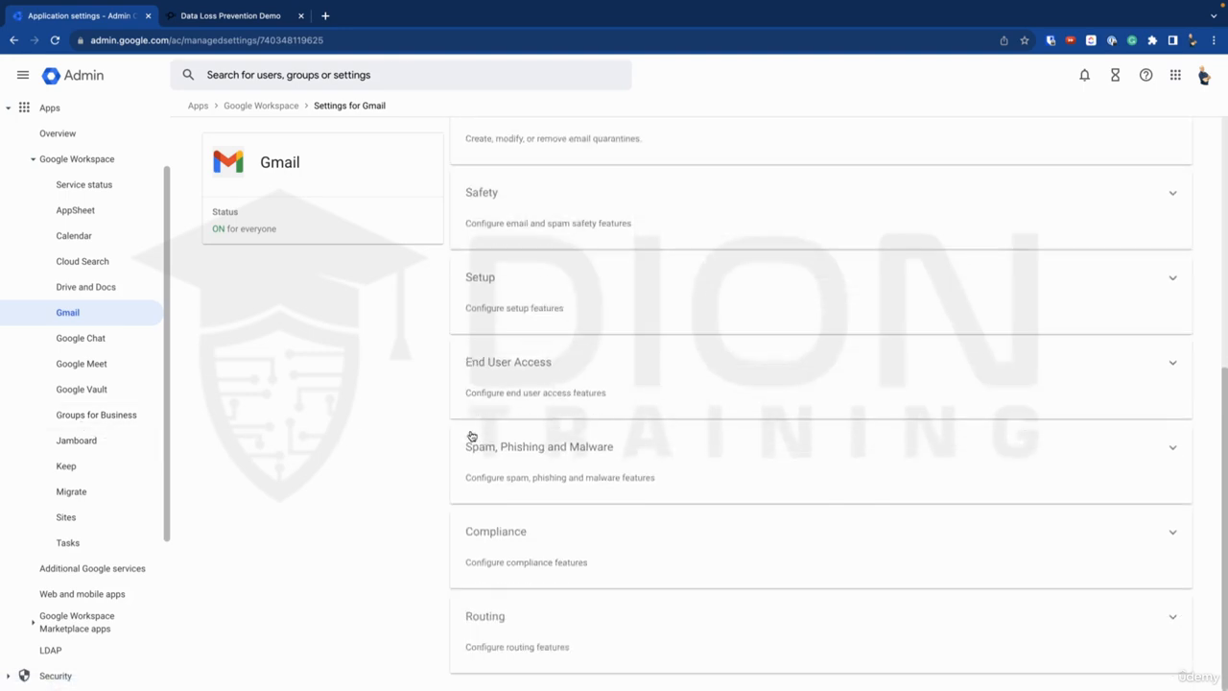
click(517, 545)
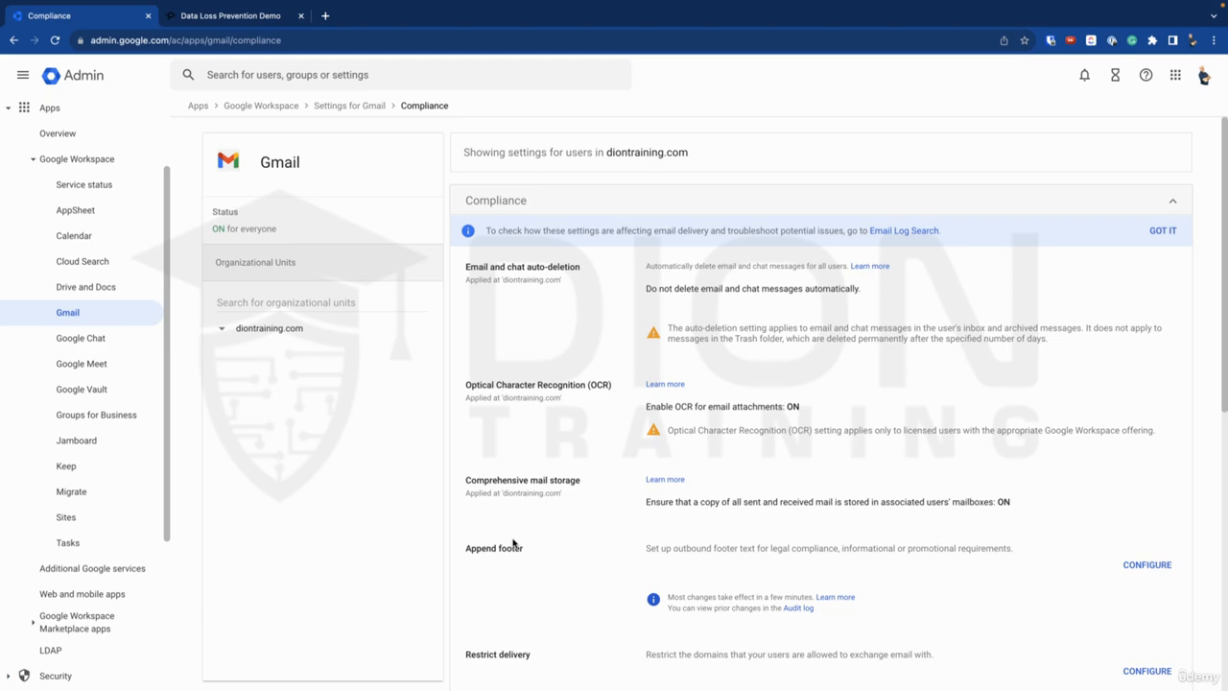
scroll(514, 543, down, 3)
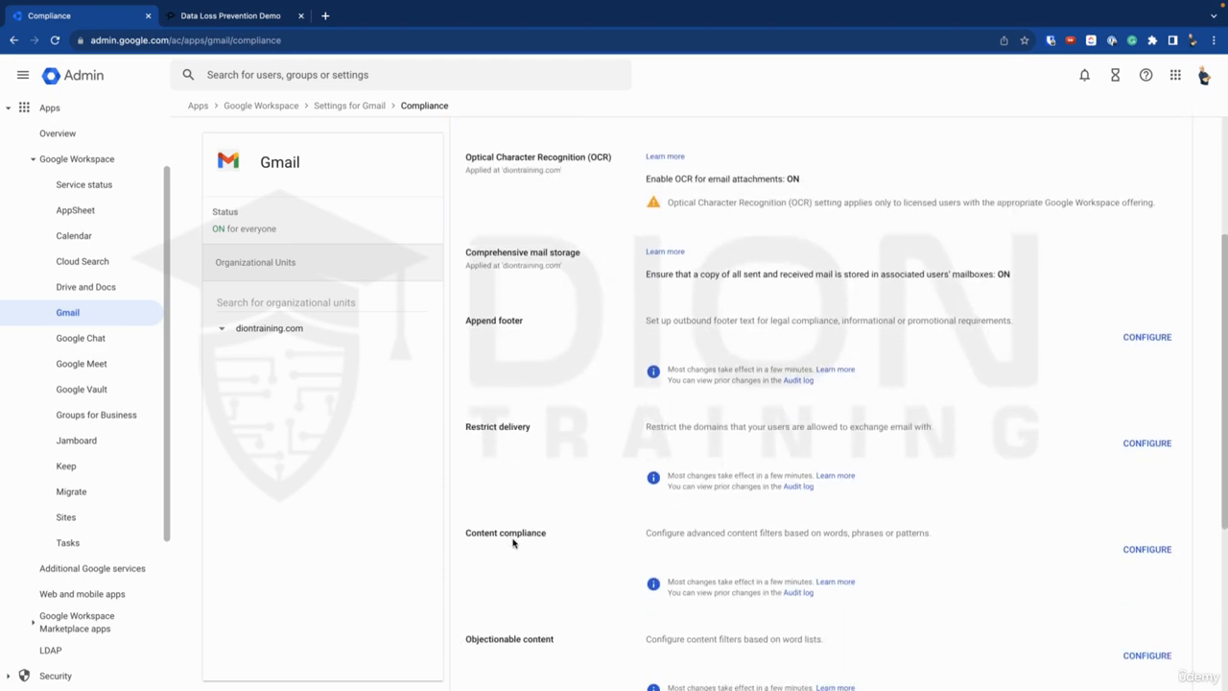
scroll(517, 543, down, 1)
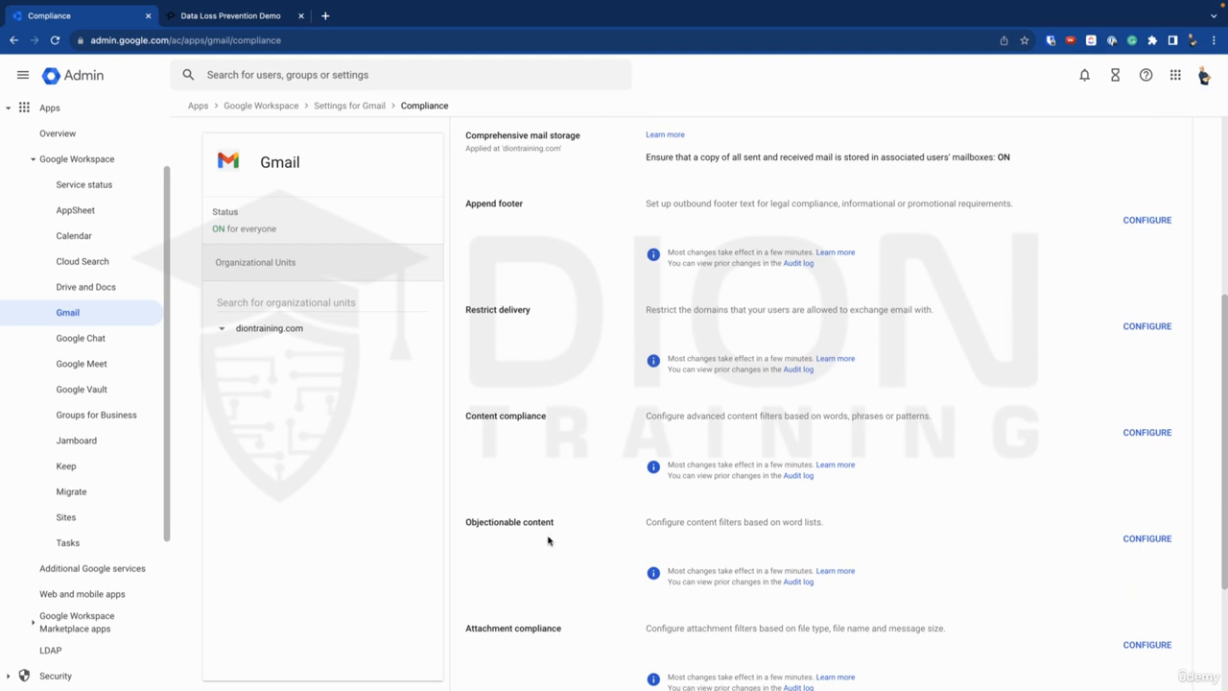
Configure a Content compliance setting described 'Blocking SSNs being sent by email' for Outbound messages
click(1145, 432)
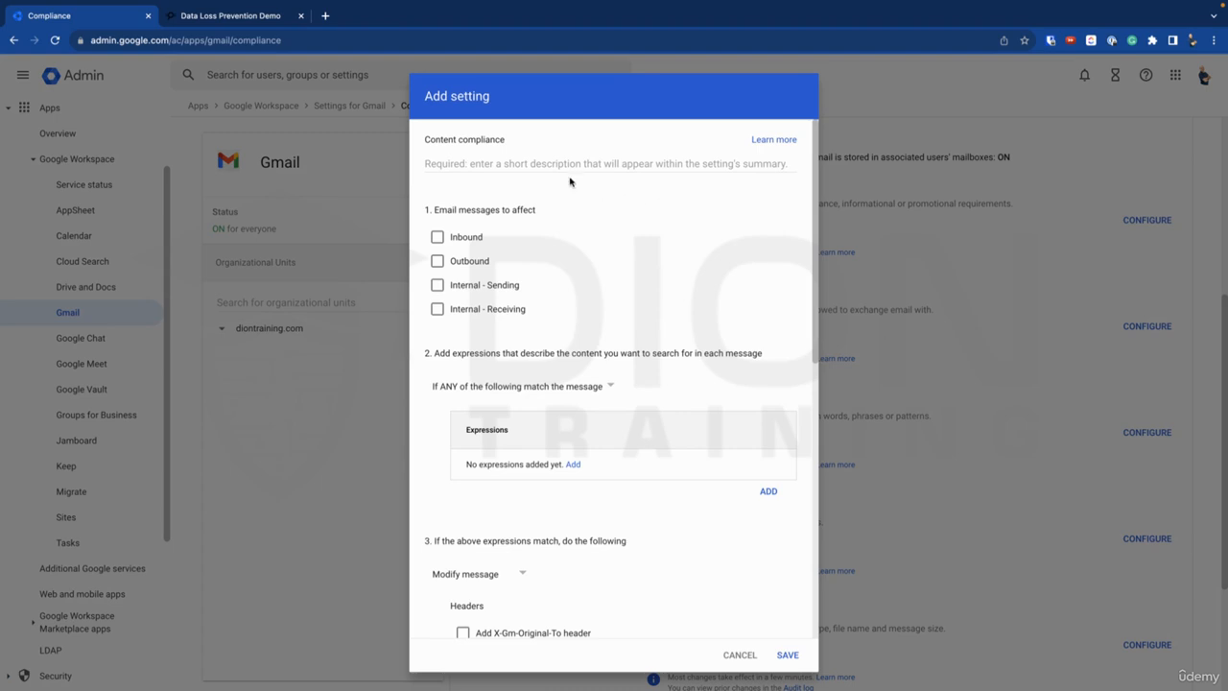
click(547, 165)
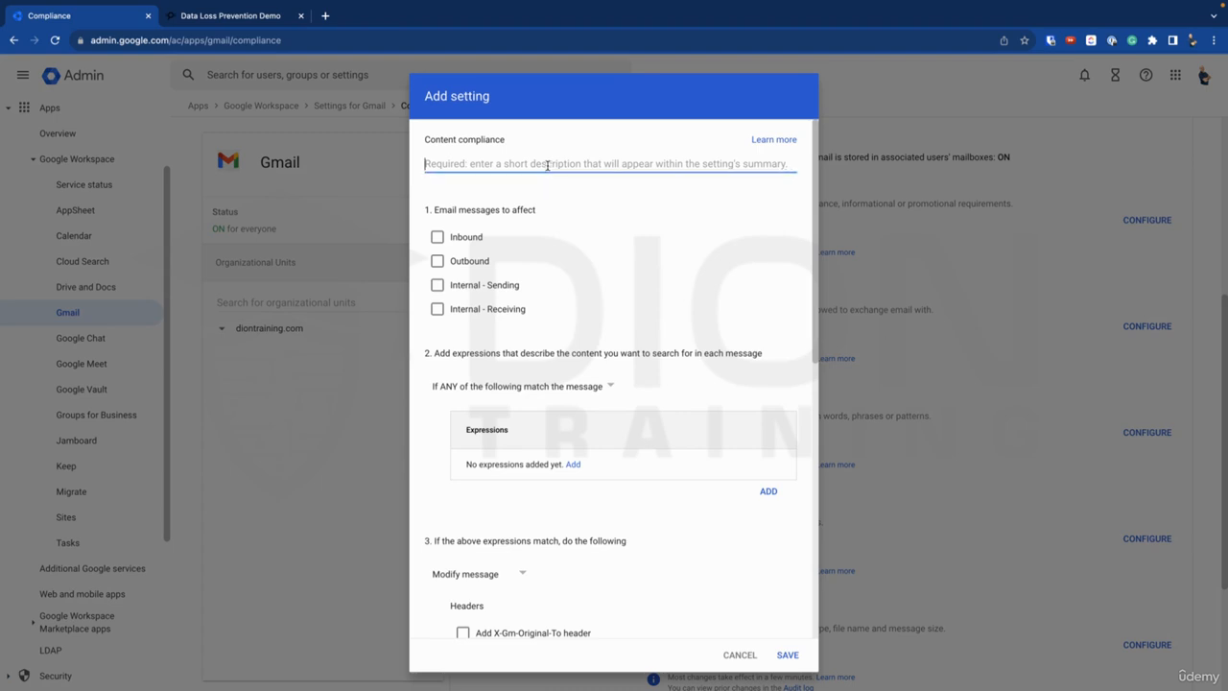
text(Blocking )
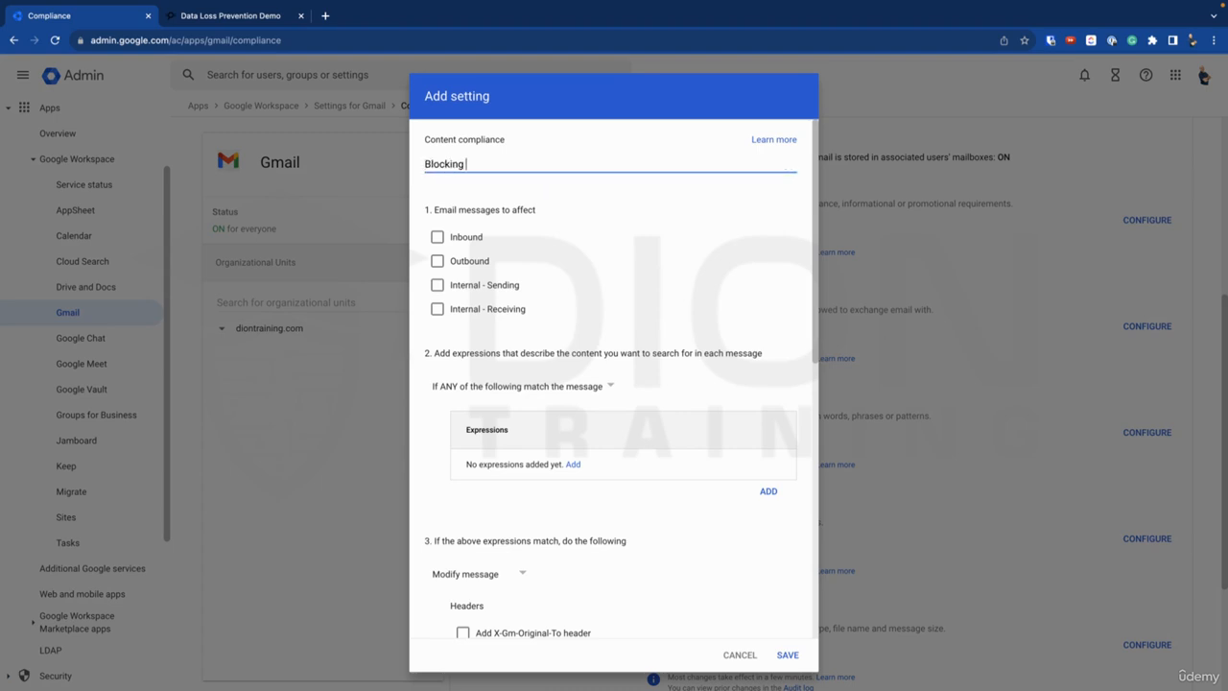
text(SSNs being sent by email)
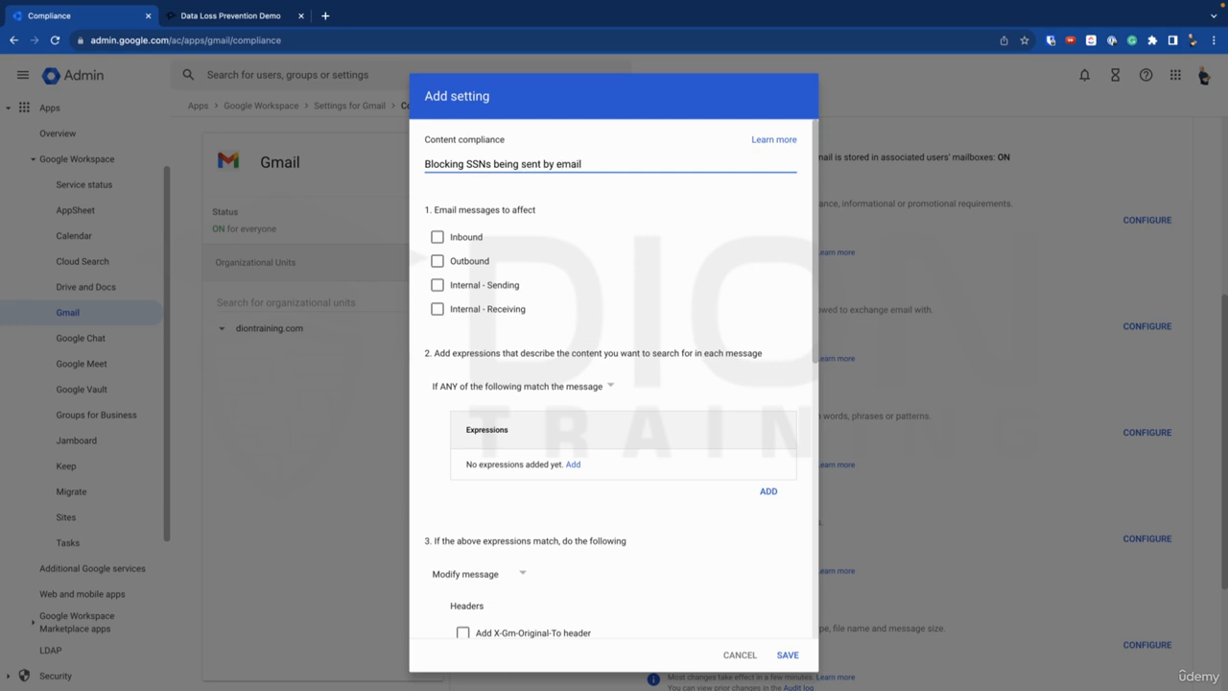
click(477, 260)
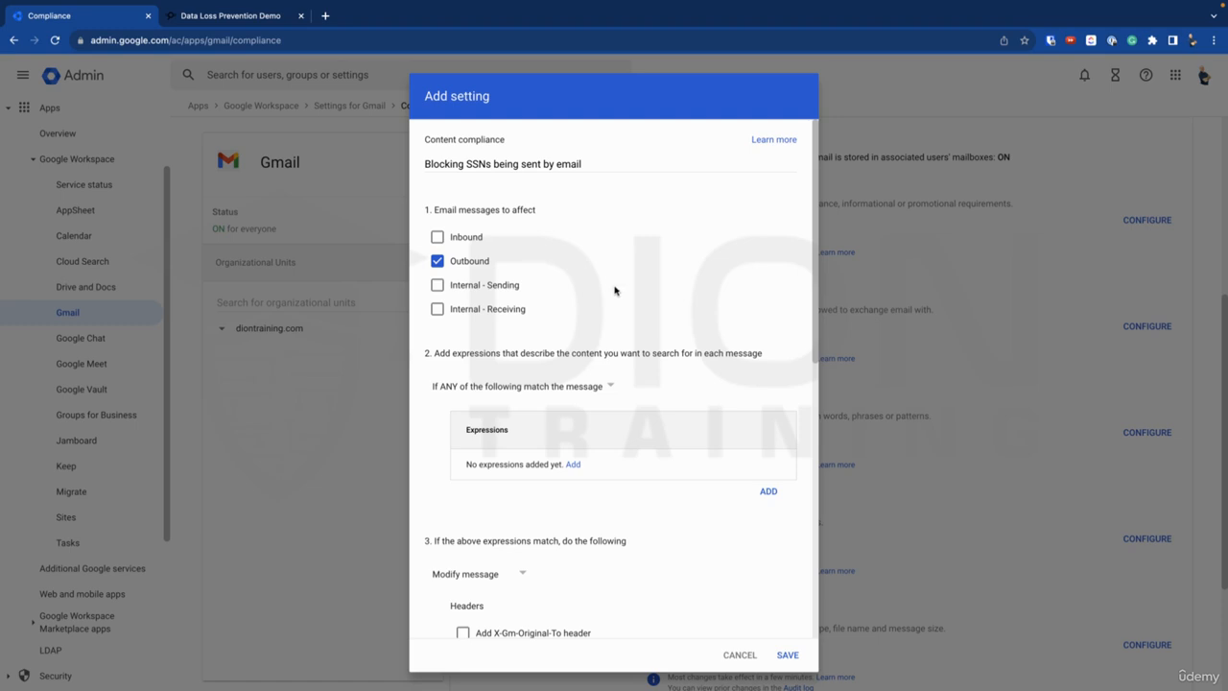
Add a predefined United States - Social Security Number expression, minimum count 1, High confidence
click(576, 464)
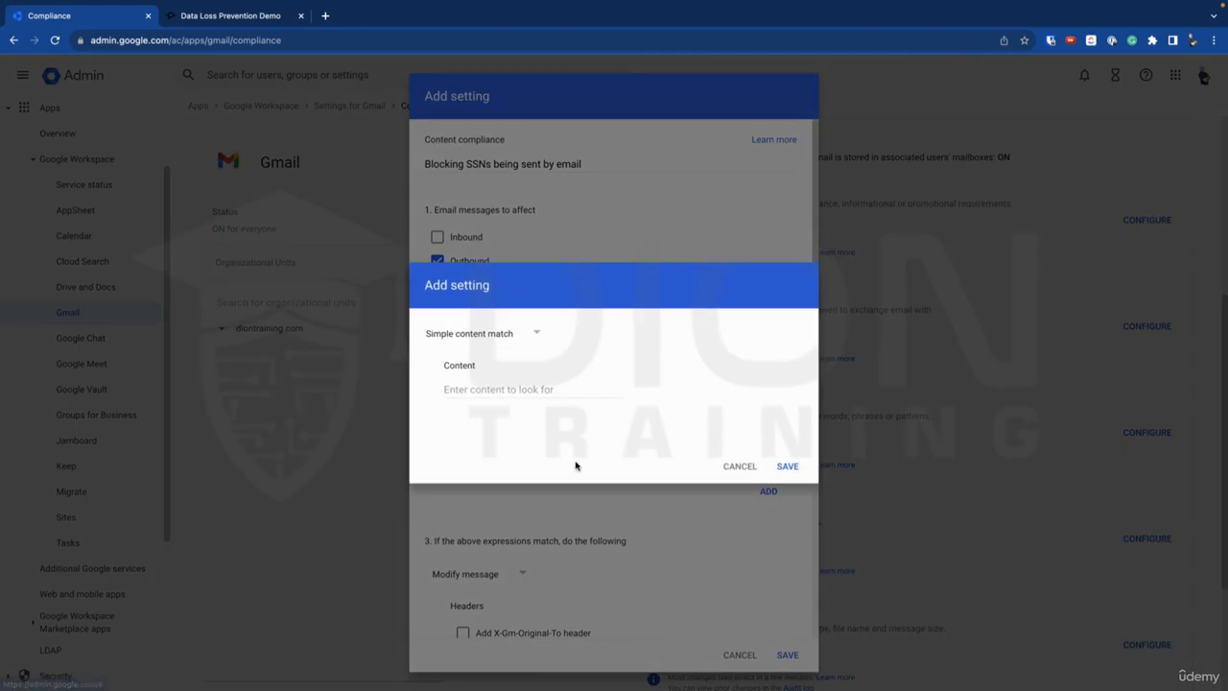
click(511, 333)
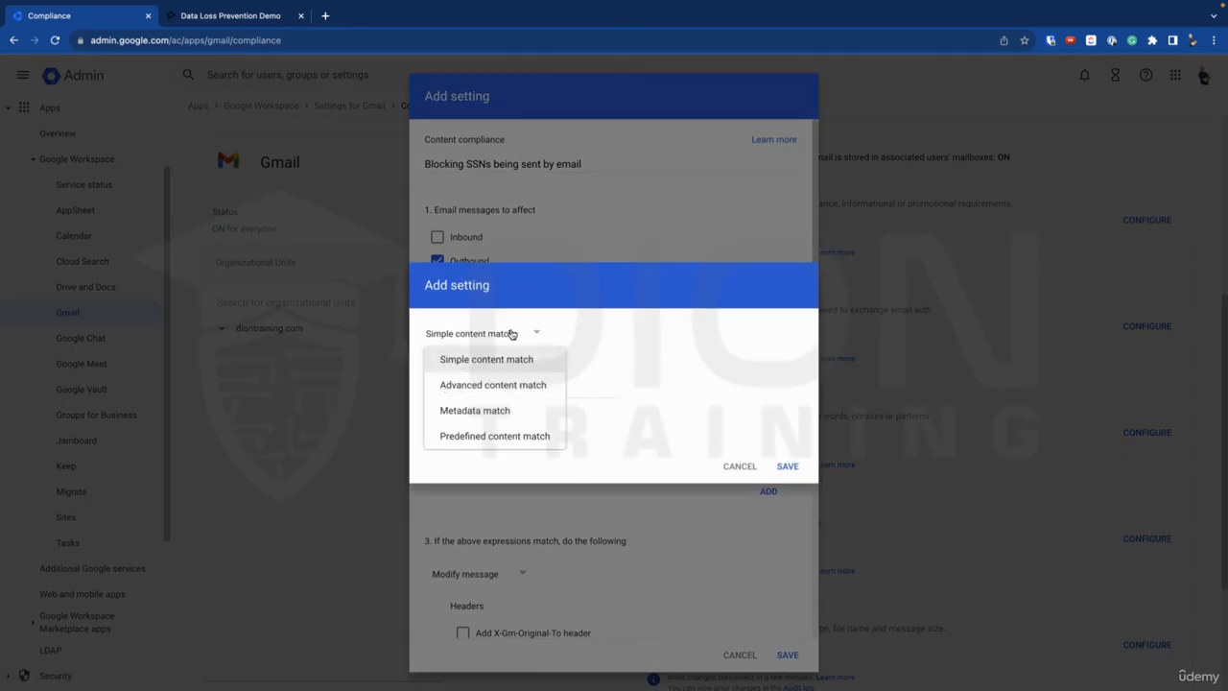
click(536, 439)
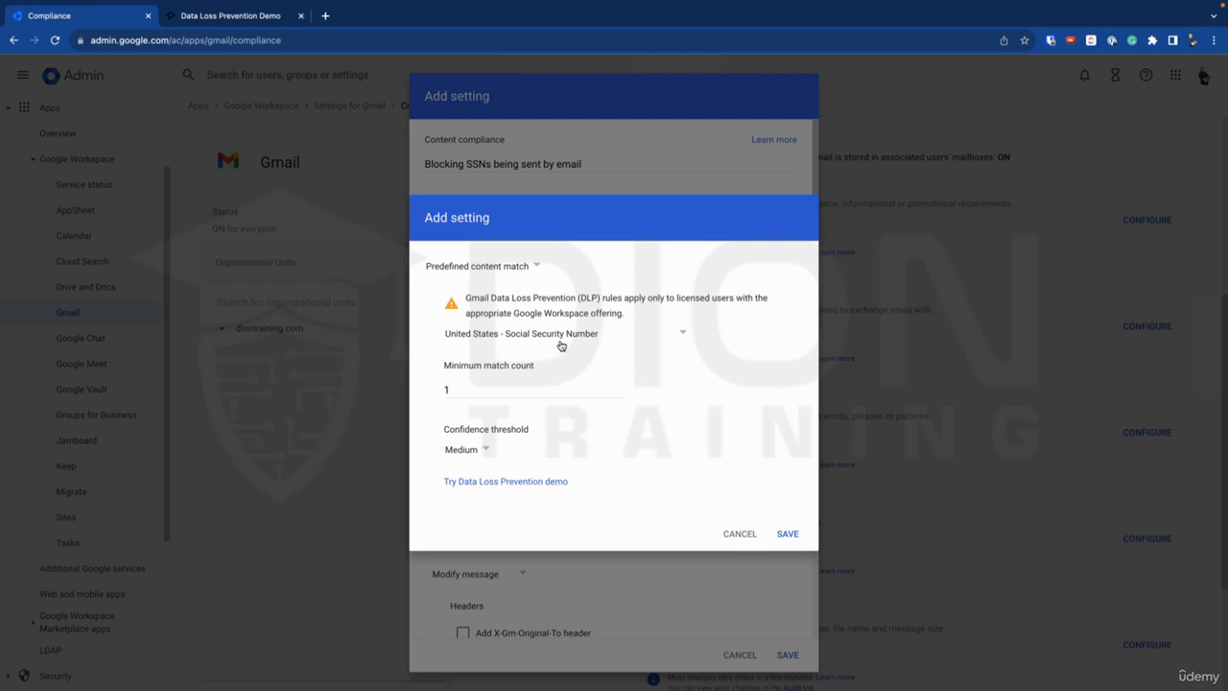
click(474, 451)
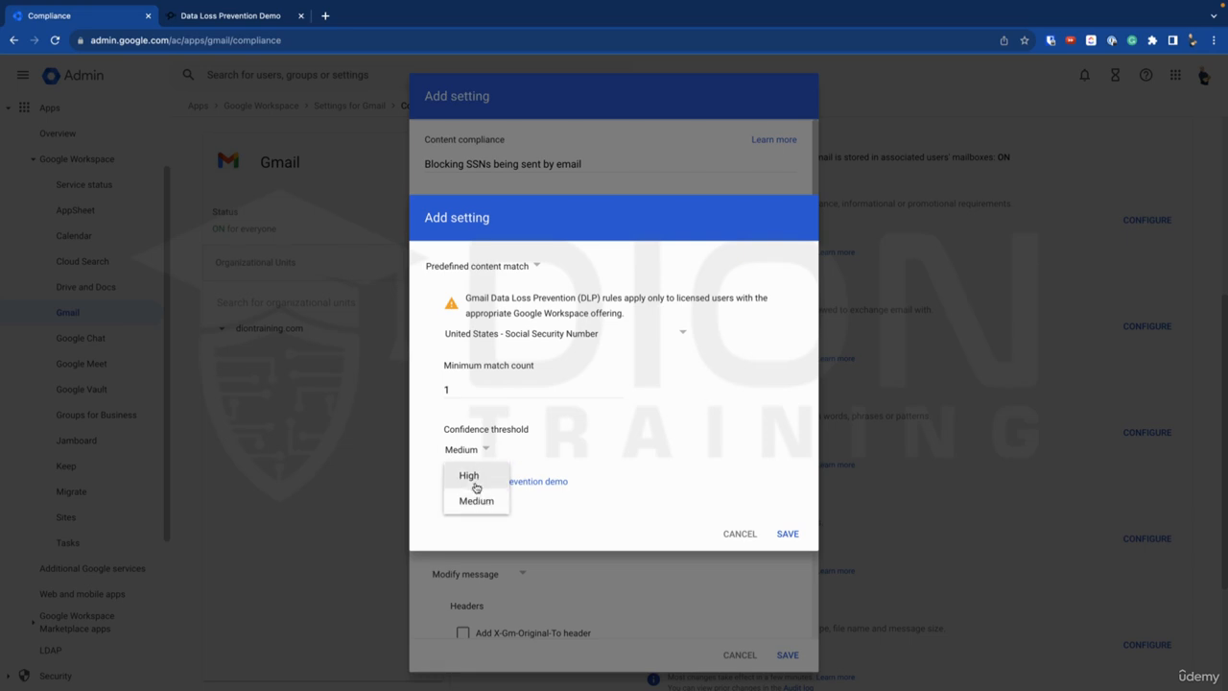
click(470, 476)
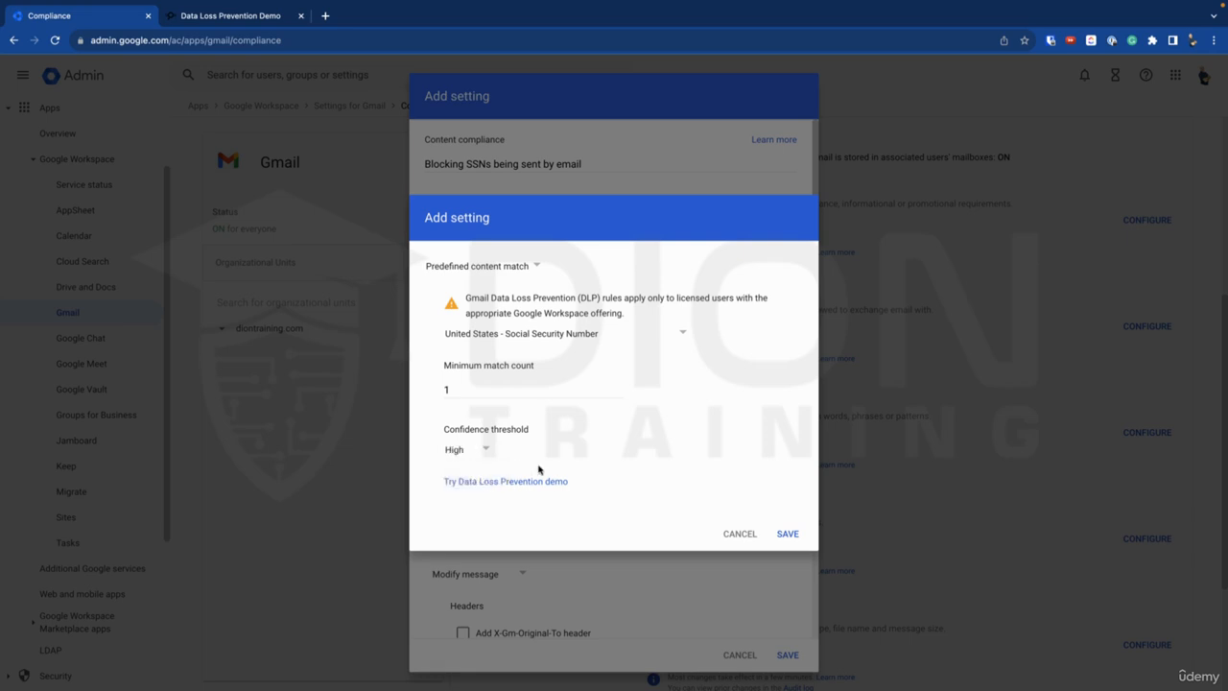
click(796, 534)
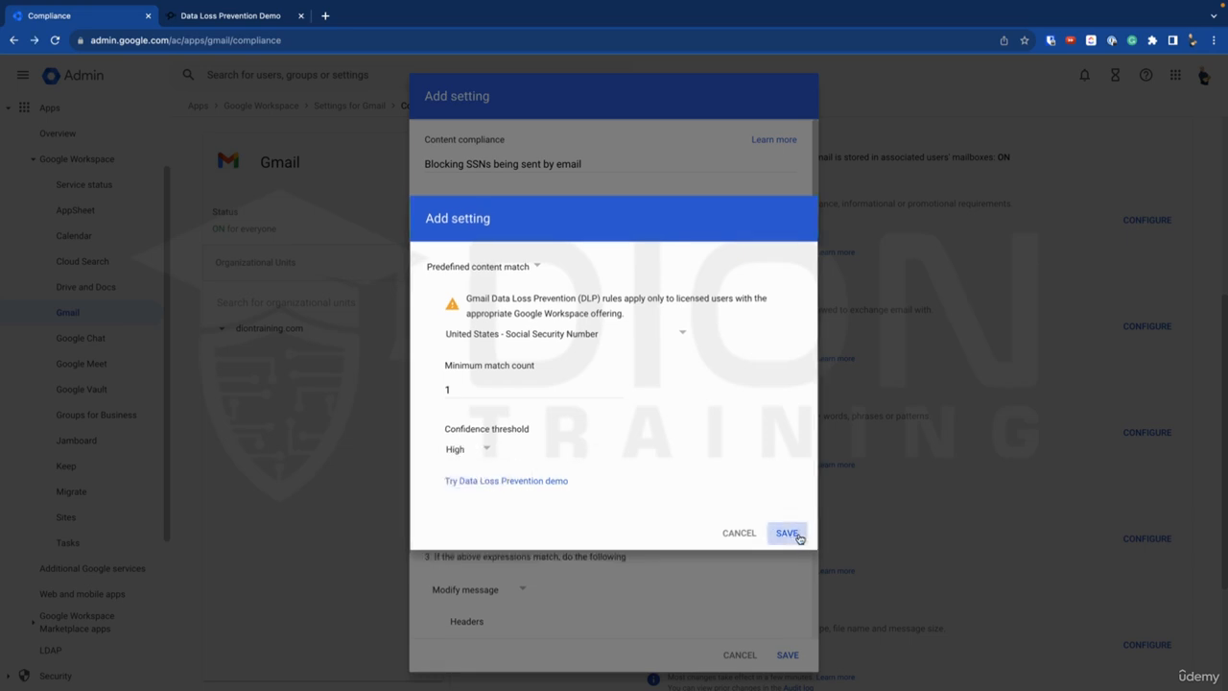
Quarantine matching messages, notify the sender when mail is quarantined, and save the rule
scroll(796, 546, down, 5)
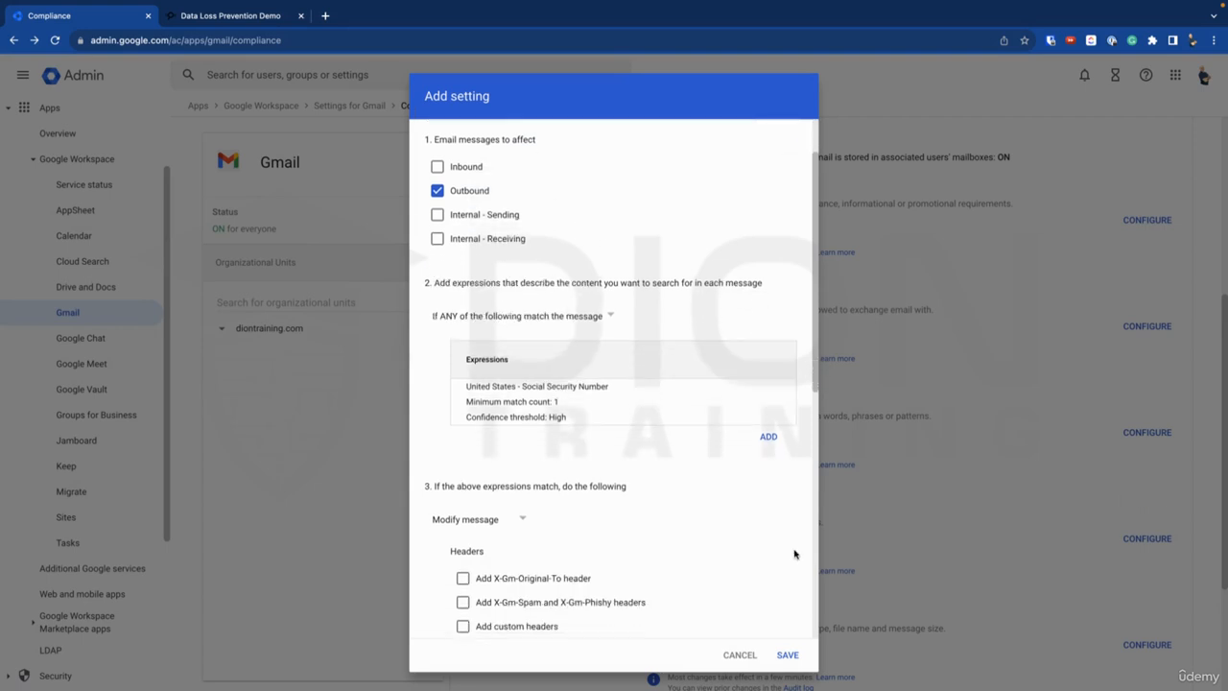
scroll(789, 554, down, 2)
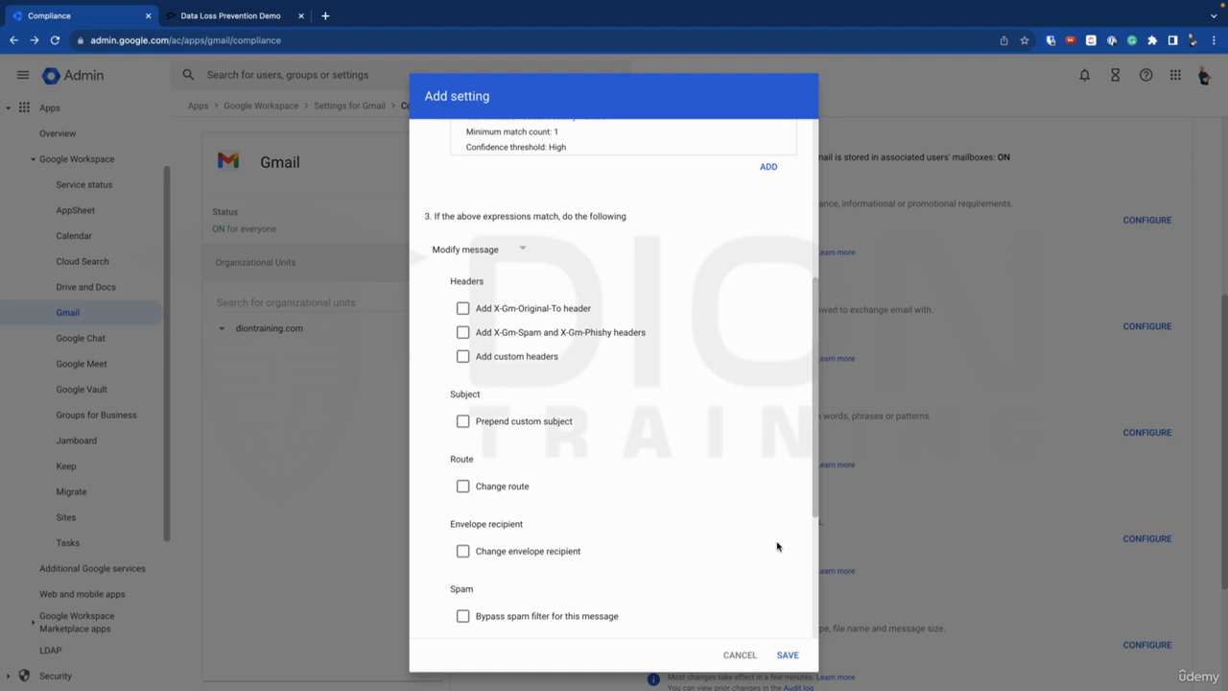
scroll(777, 545, down, 5)
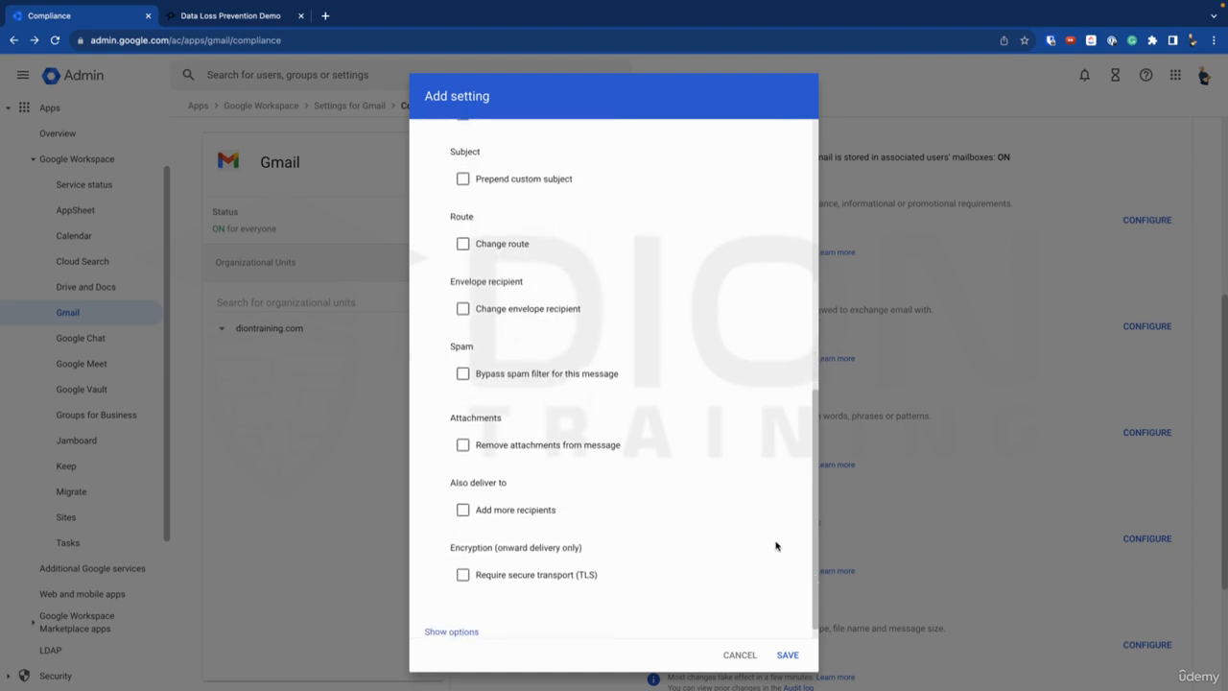
scroll(777, 546, up, 7)
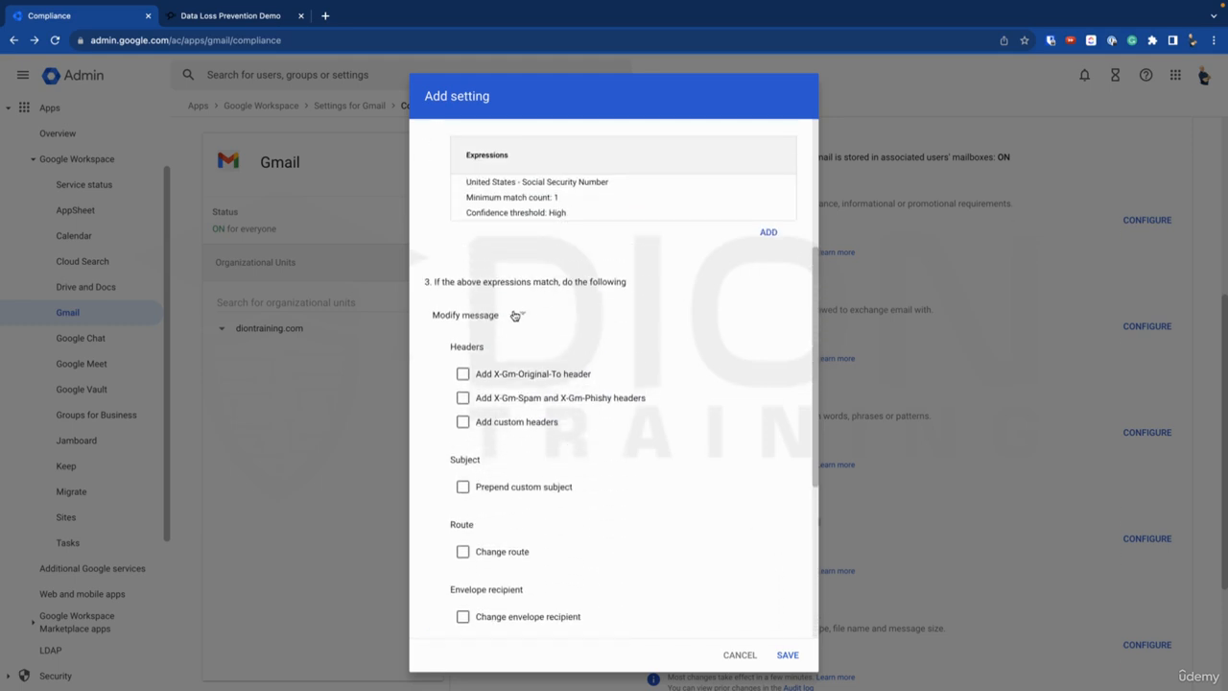
click(515, 311)
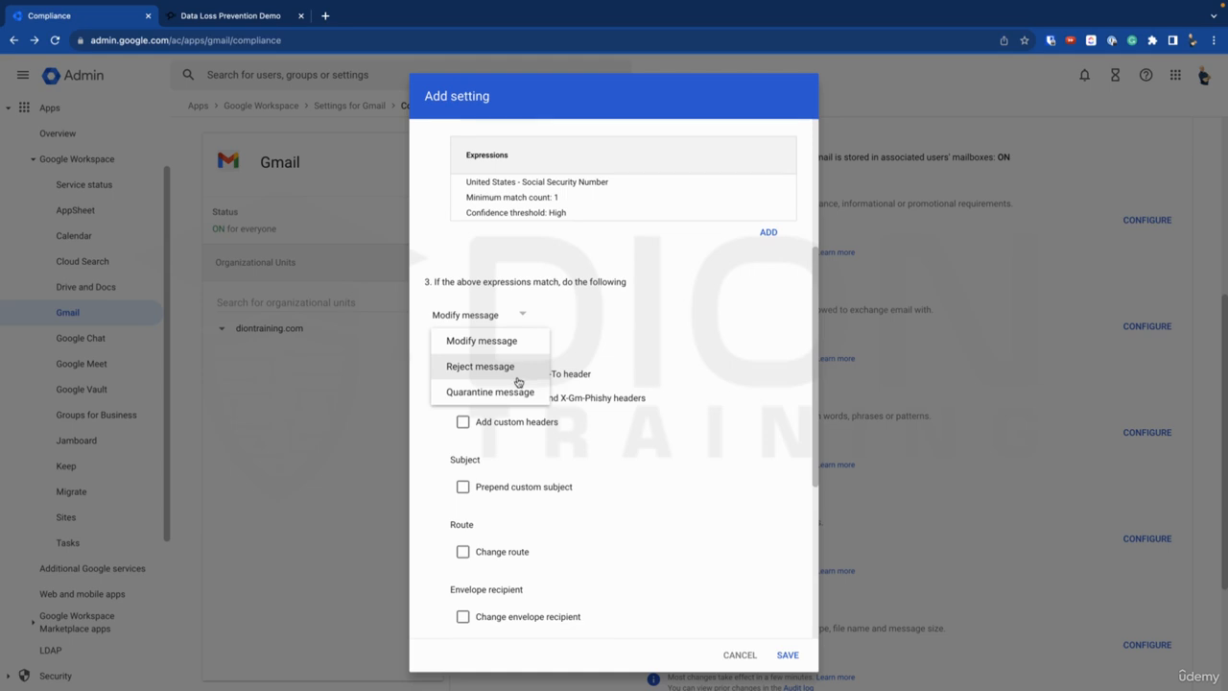
click(521, 390)
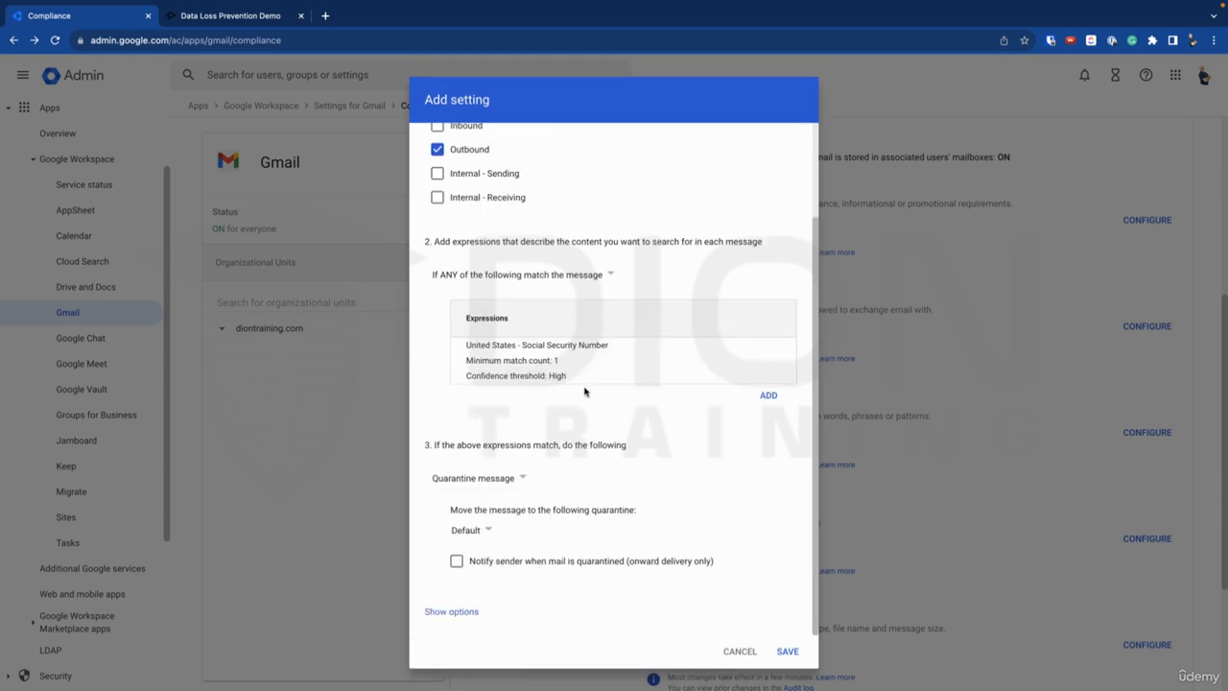
click(453, 563)
click(785, 651)
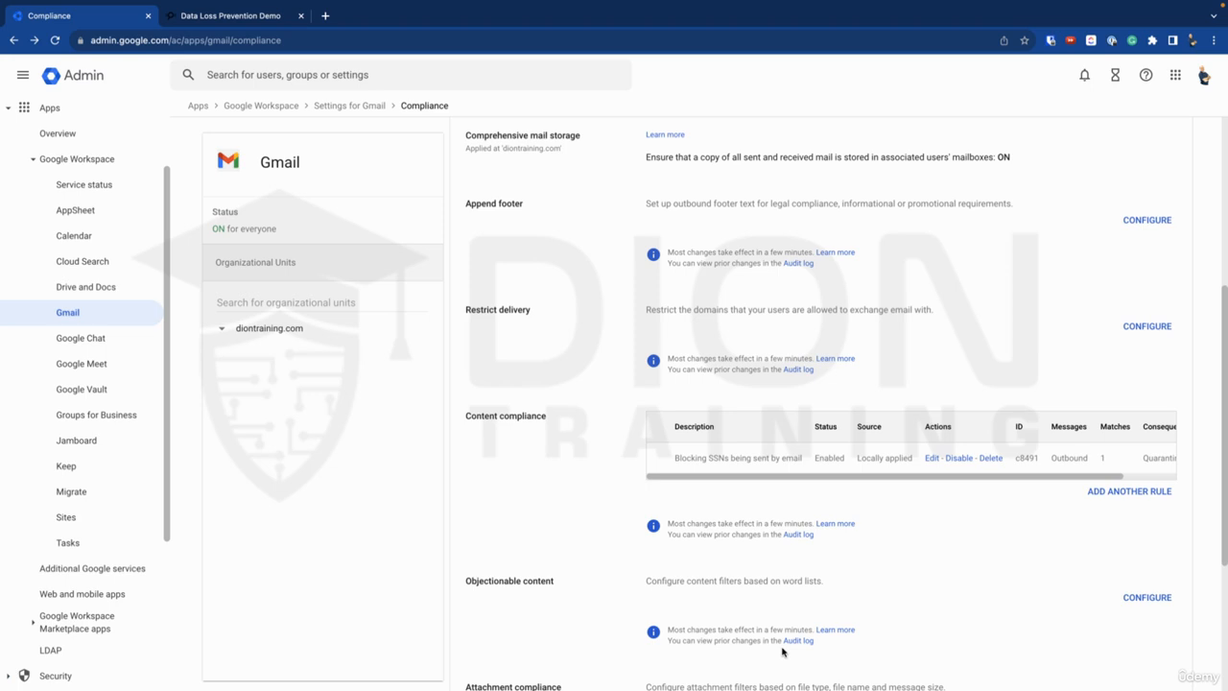
Switch to the Data Loss Prevention Demo browser tab
key(ctrl+Tab)
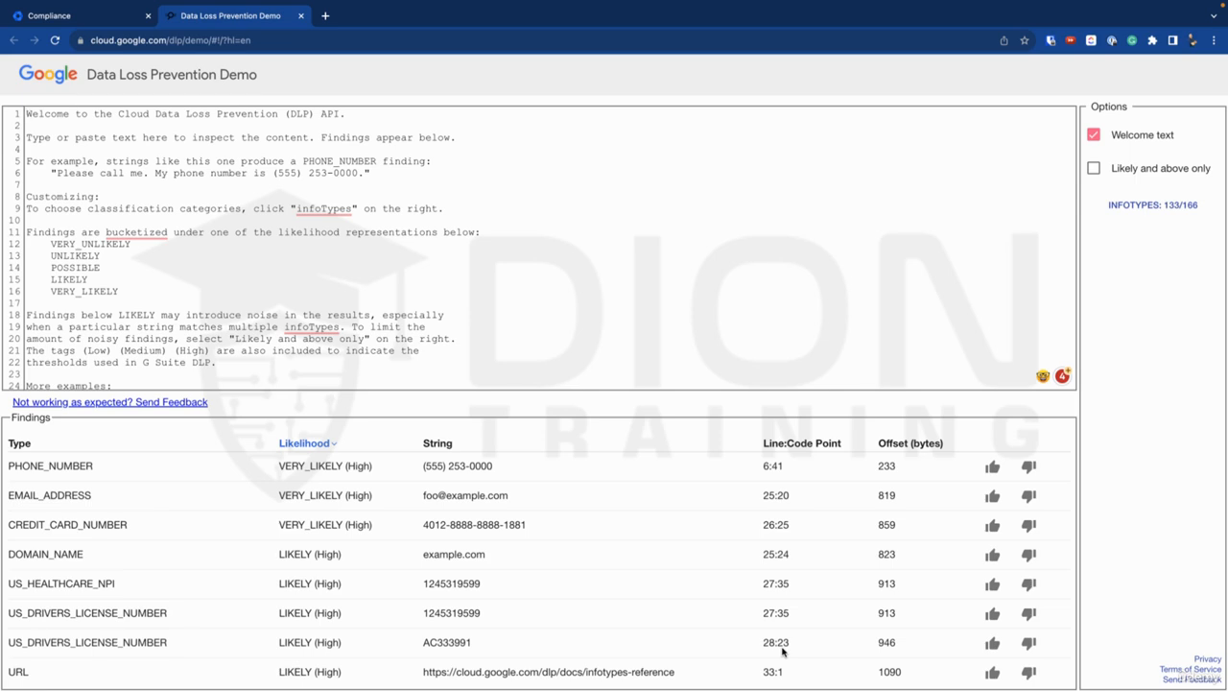
Insert blank lines after the phone-number example on line 6 of the sample text
scroll(379, 330, down, 3)
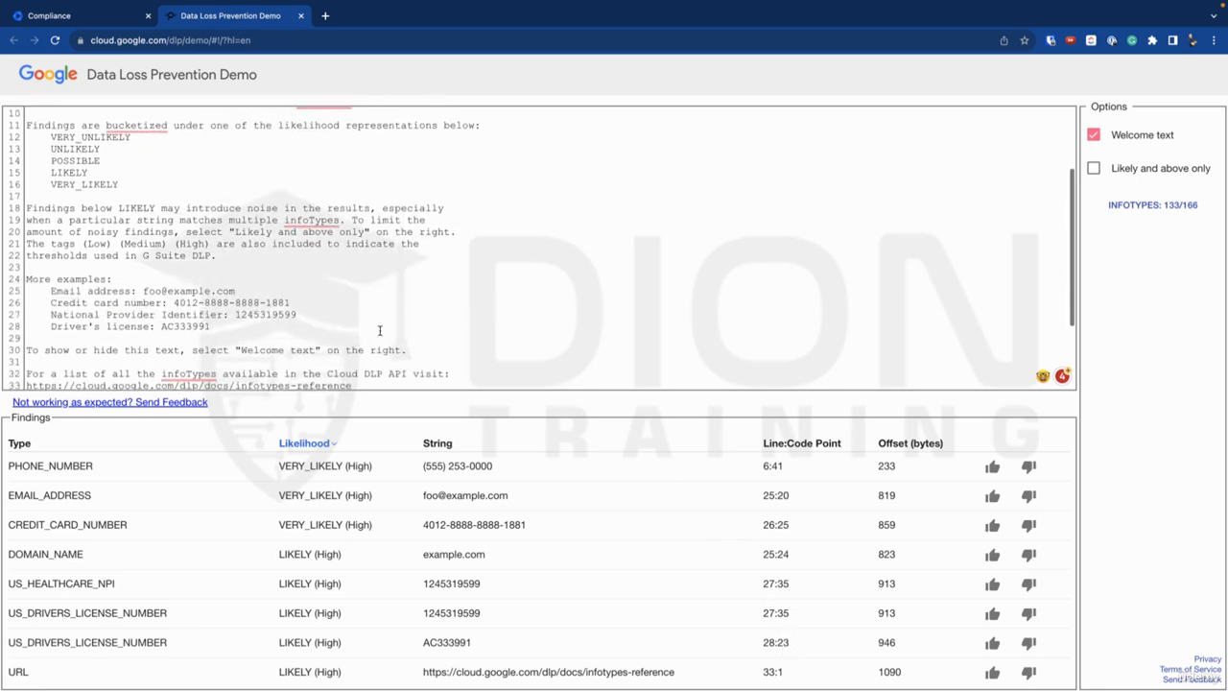
scroll(379, 330, down, 1)
drag(143, 251, 241, 251)
drag(170, 263, 223, 277)
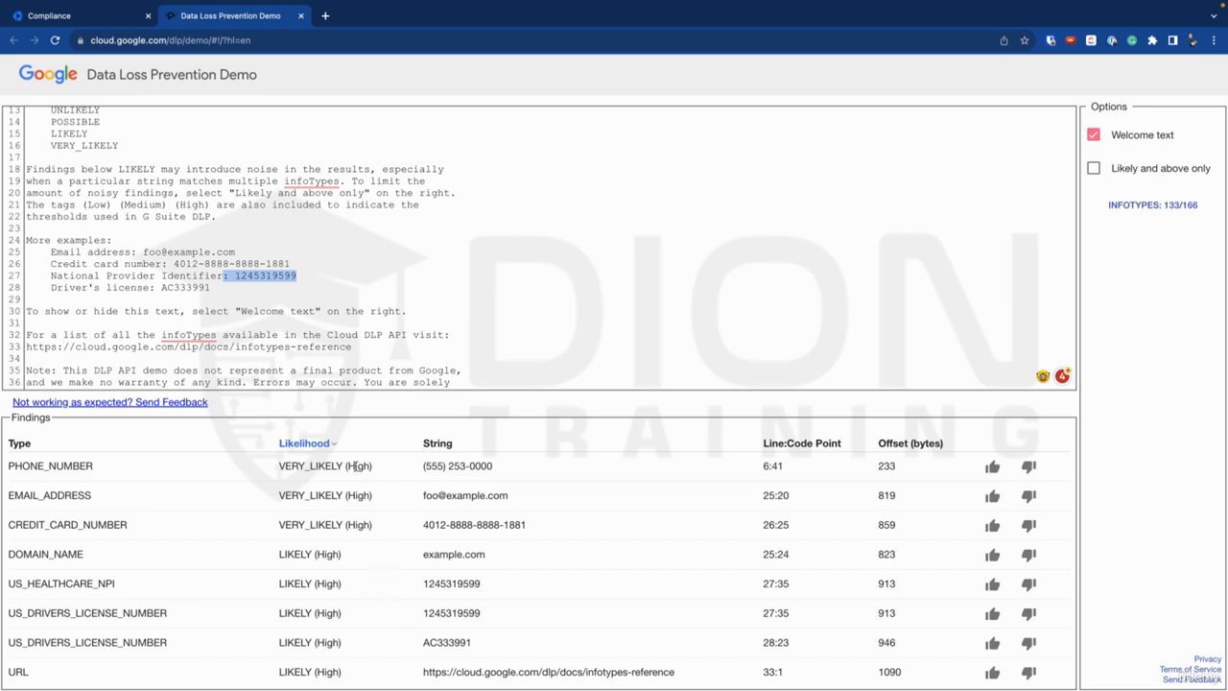
scroll(192, 257, up, 5)
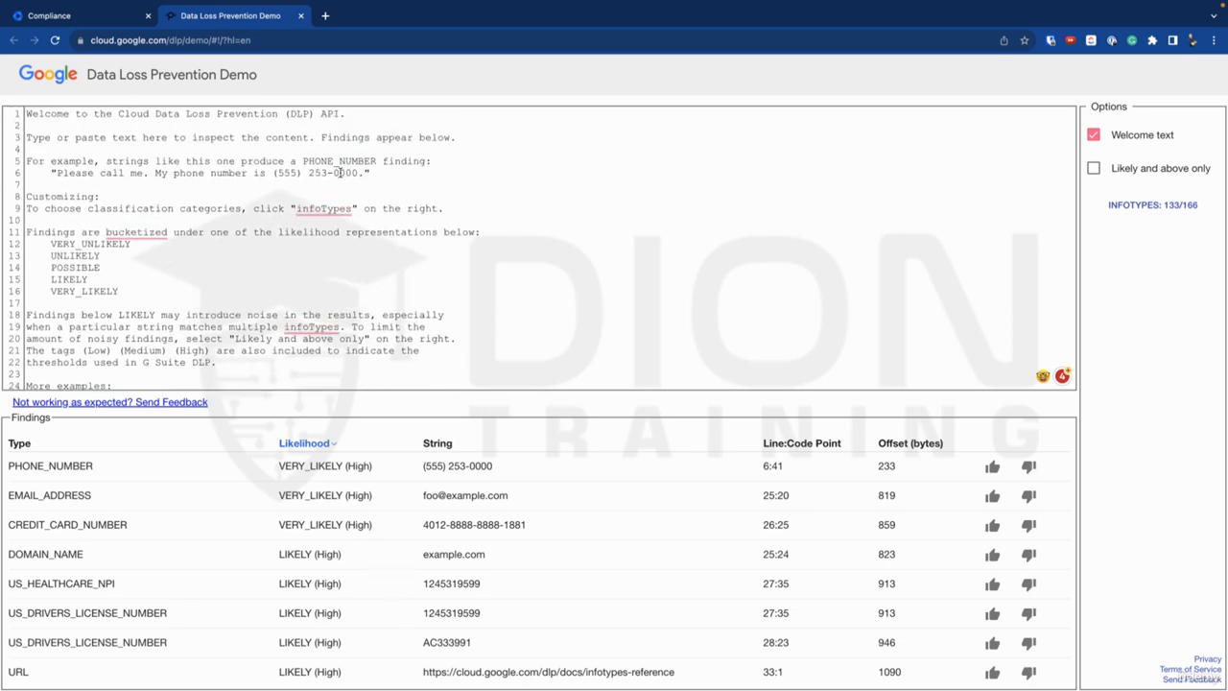
click(383, 174)
key(Return)
key(Return)
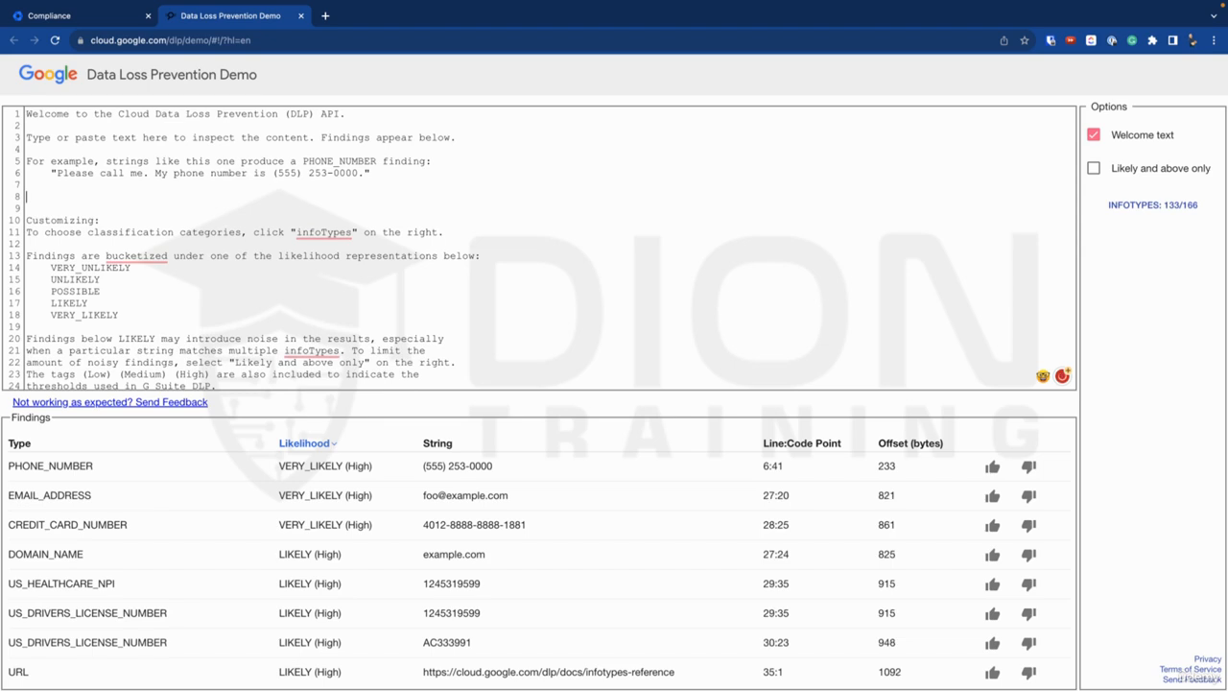
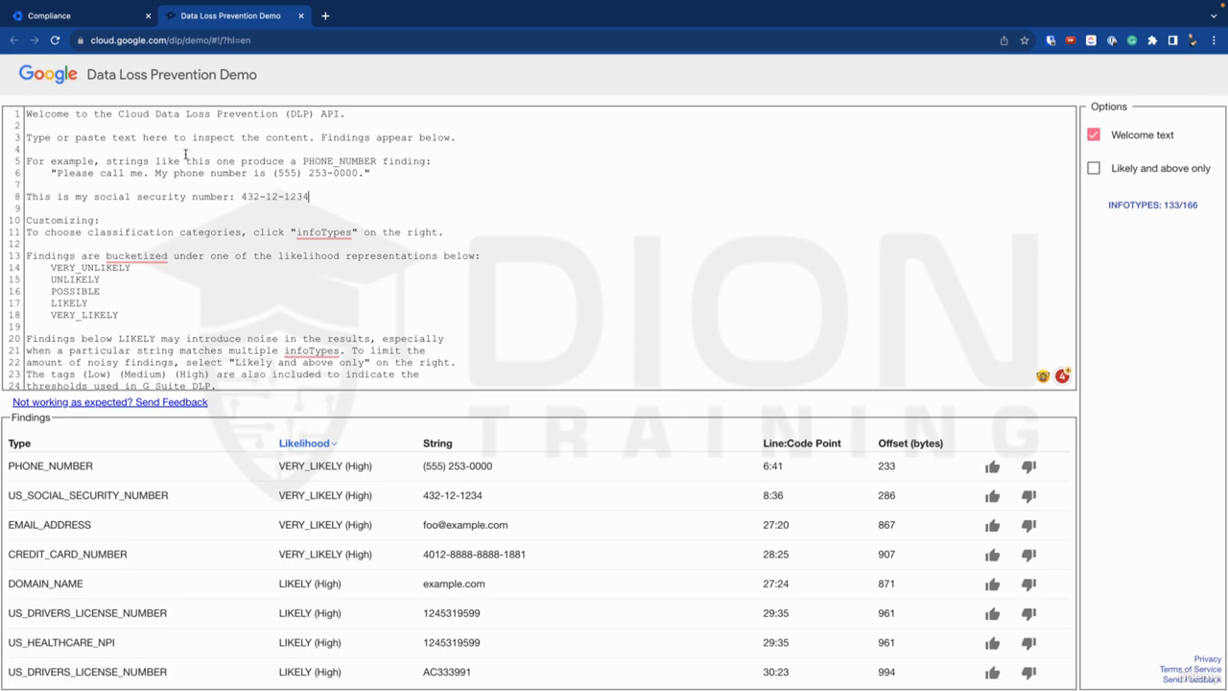
Type 'This is my social security number:' with a sample SSN, then delete 'social security '
drag(93, 197, 187, 195)
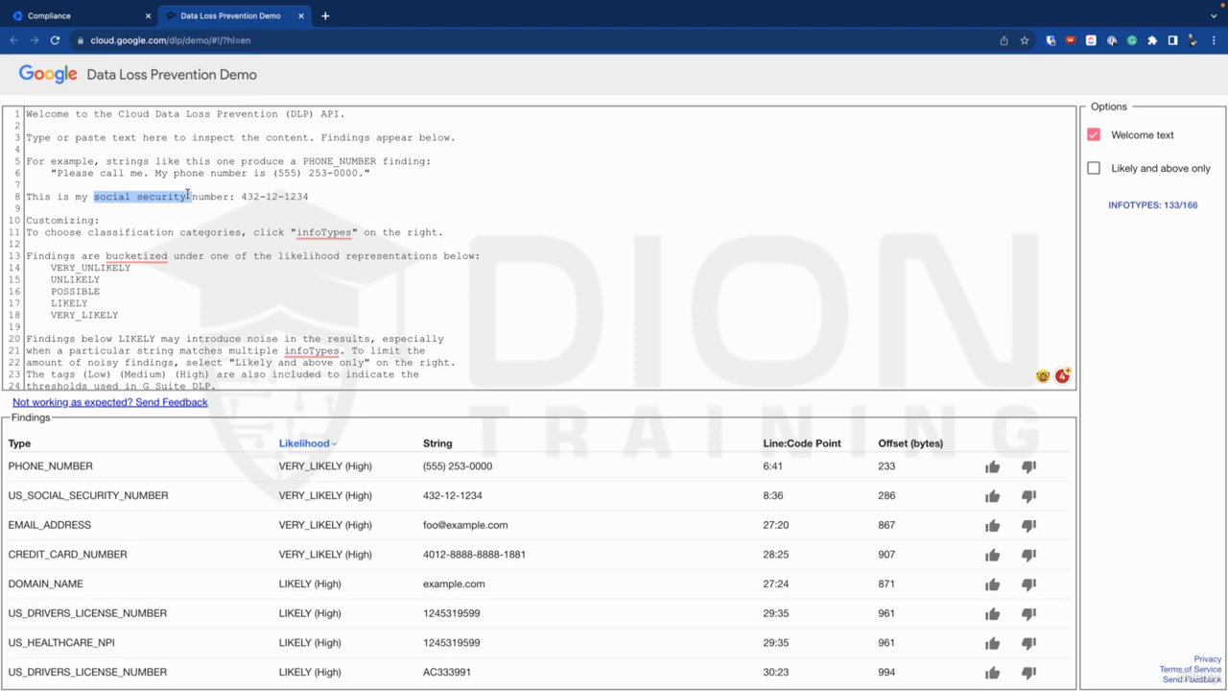
key(BackSpace)
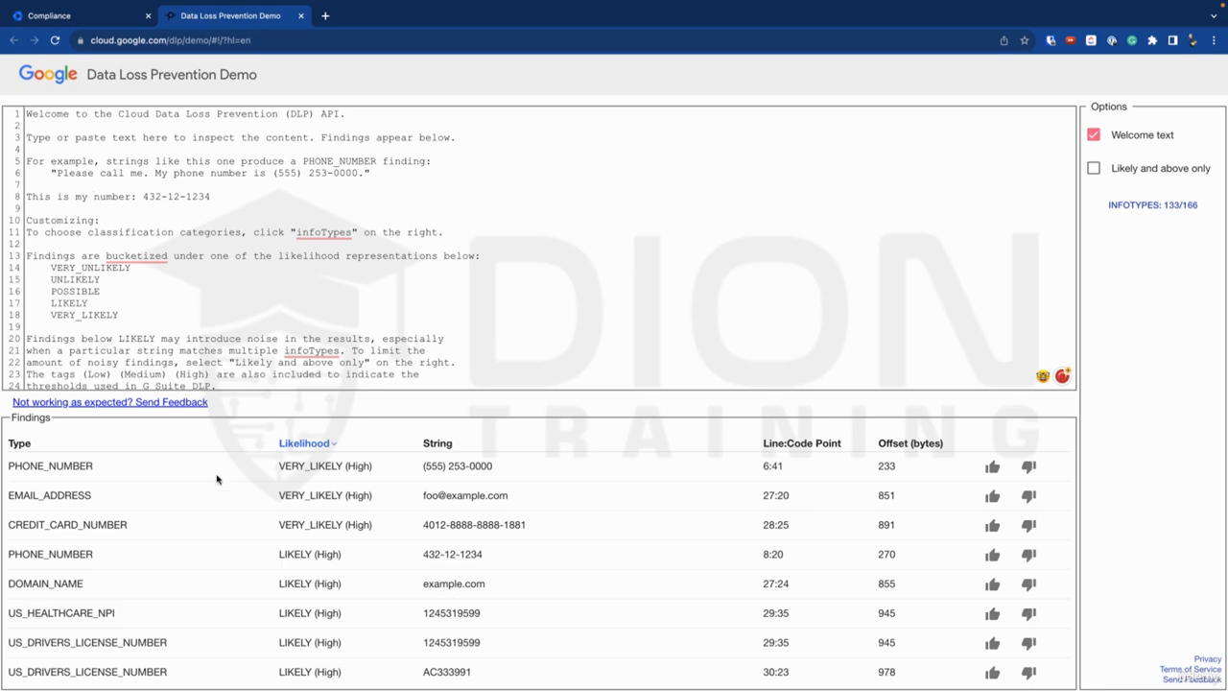
Change line 8 to 'This is my ssn:' and replace the number with a different sample SSN
scroll(238, 496, down, 2)
scroll(238, 495, down, 4)
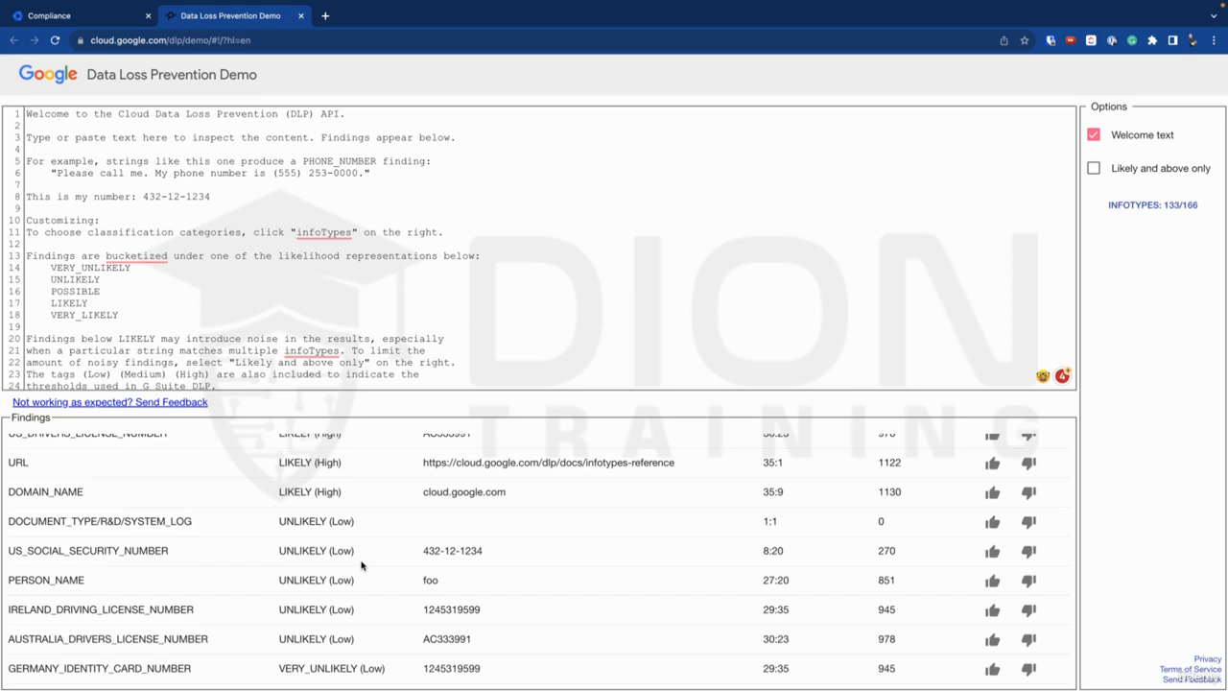
double_click(112, 195)
text(ssn)
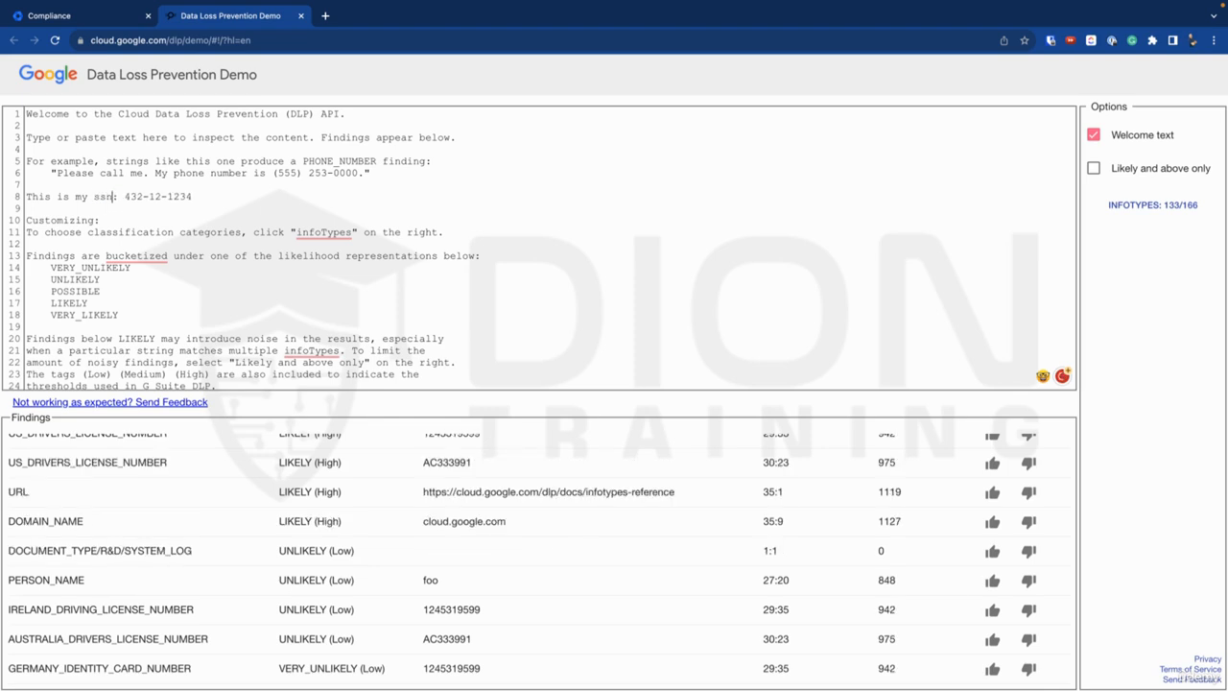
scroll(280, 585, up, 5)
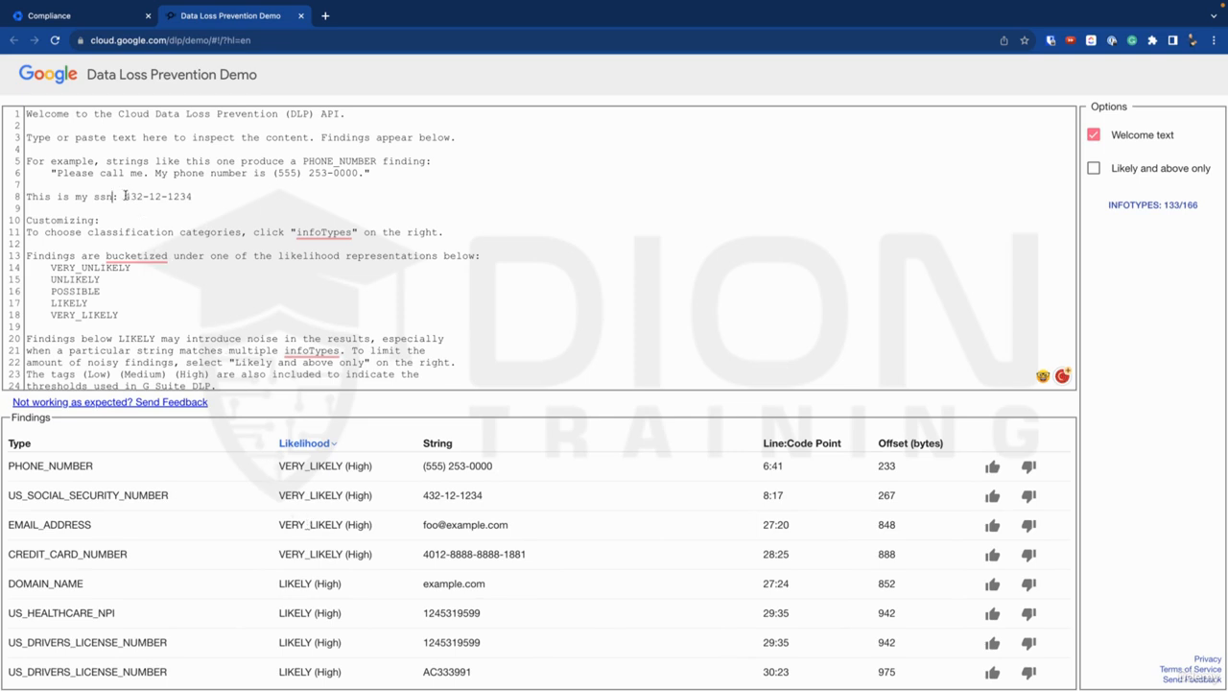
drag(124, 196, 196, 196)
text(123-45-6789)
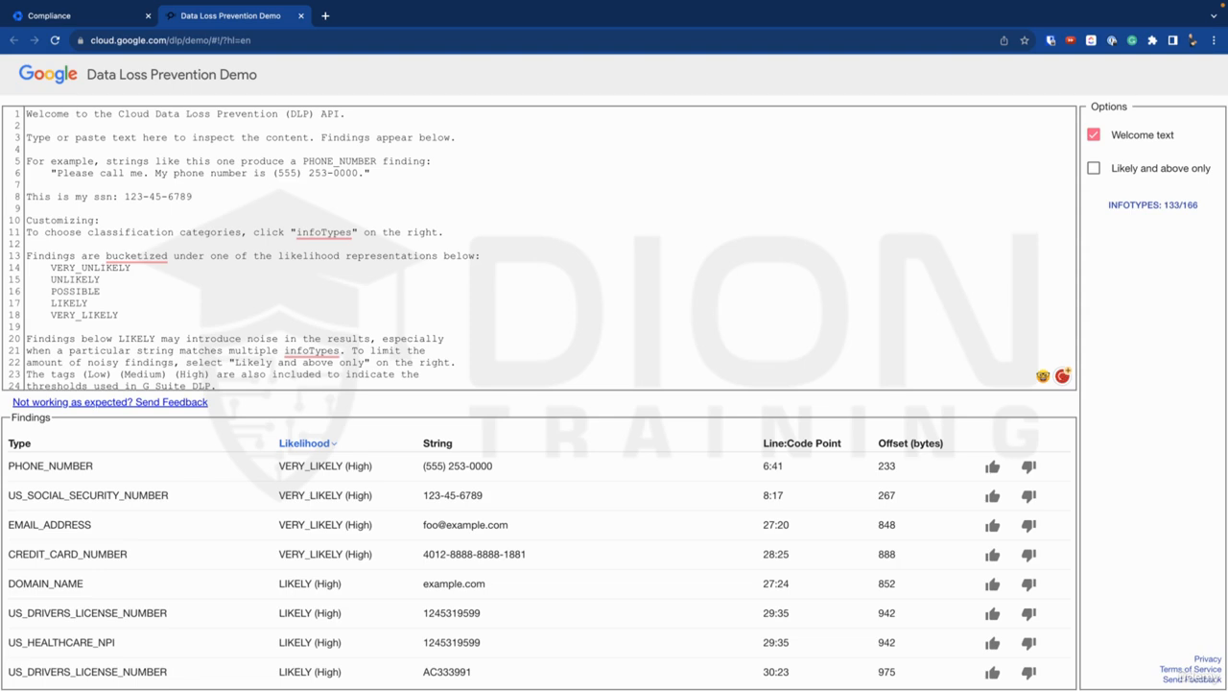
Change the word 'ssn' on line 8 to 'identification number'
double_click(97, 196)
text(identification number)
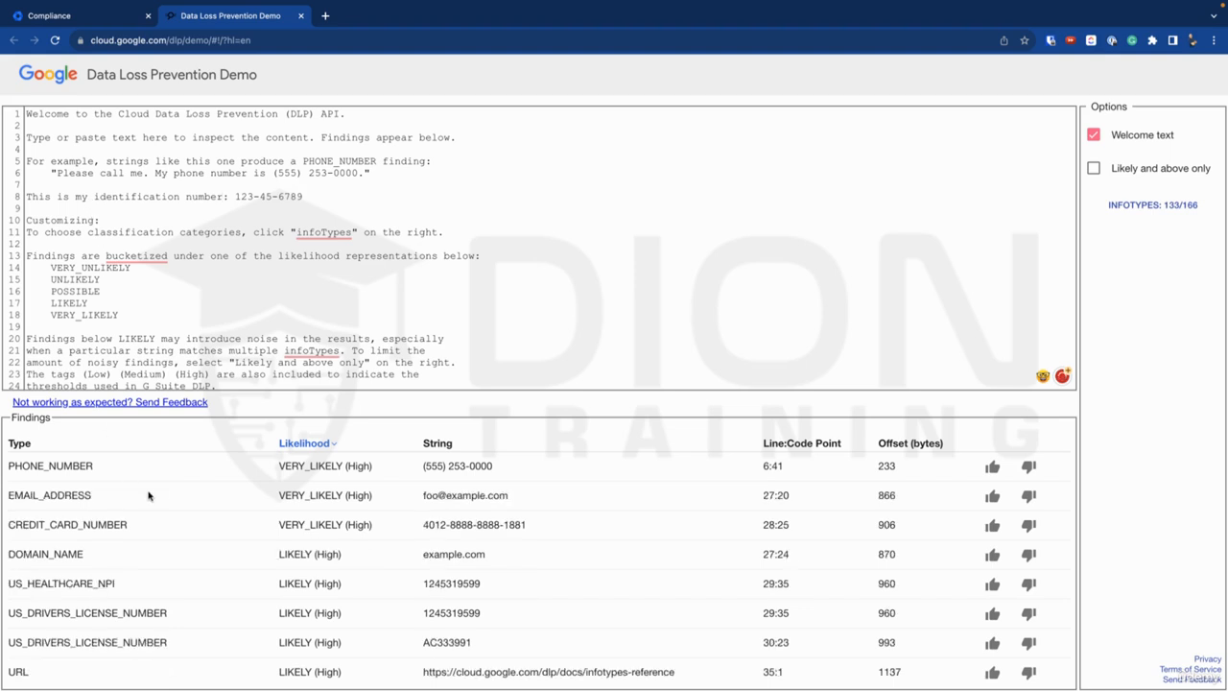
scroll(150, 495, down, 3)
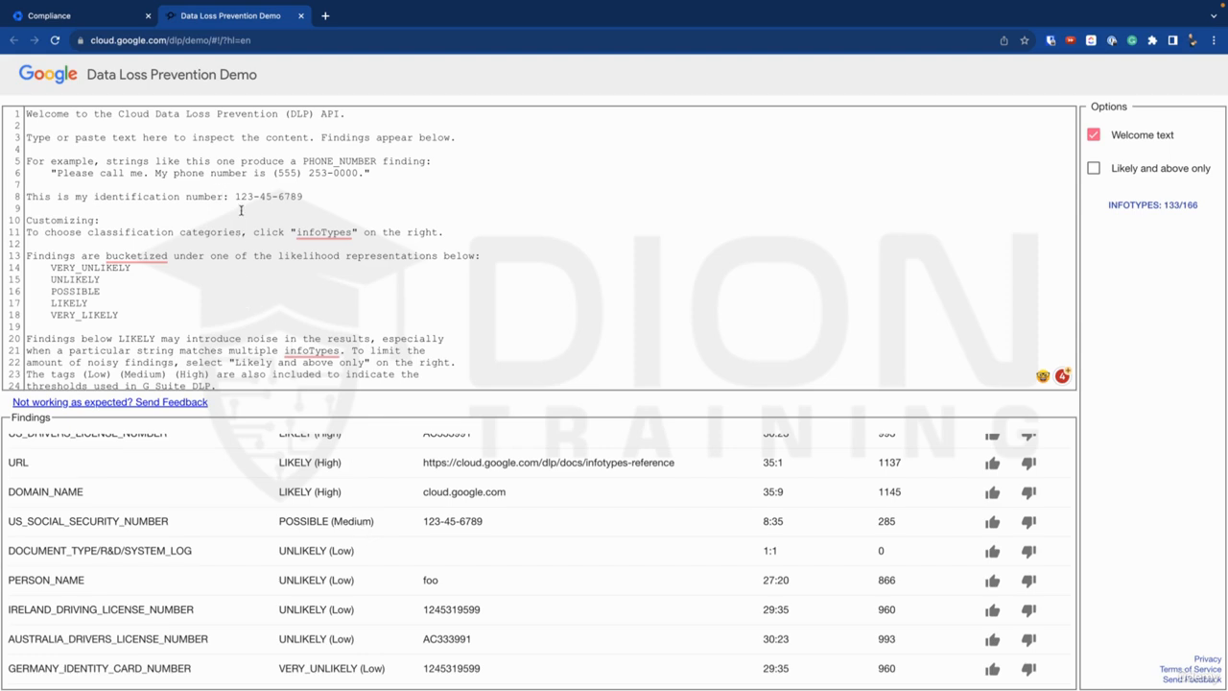
Replace line 8's sample digits with a username and confirm only a POSSIBLE PERSON_NAME finding appears
drag(234, 197, 301, 197)
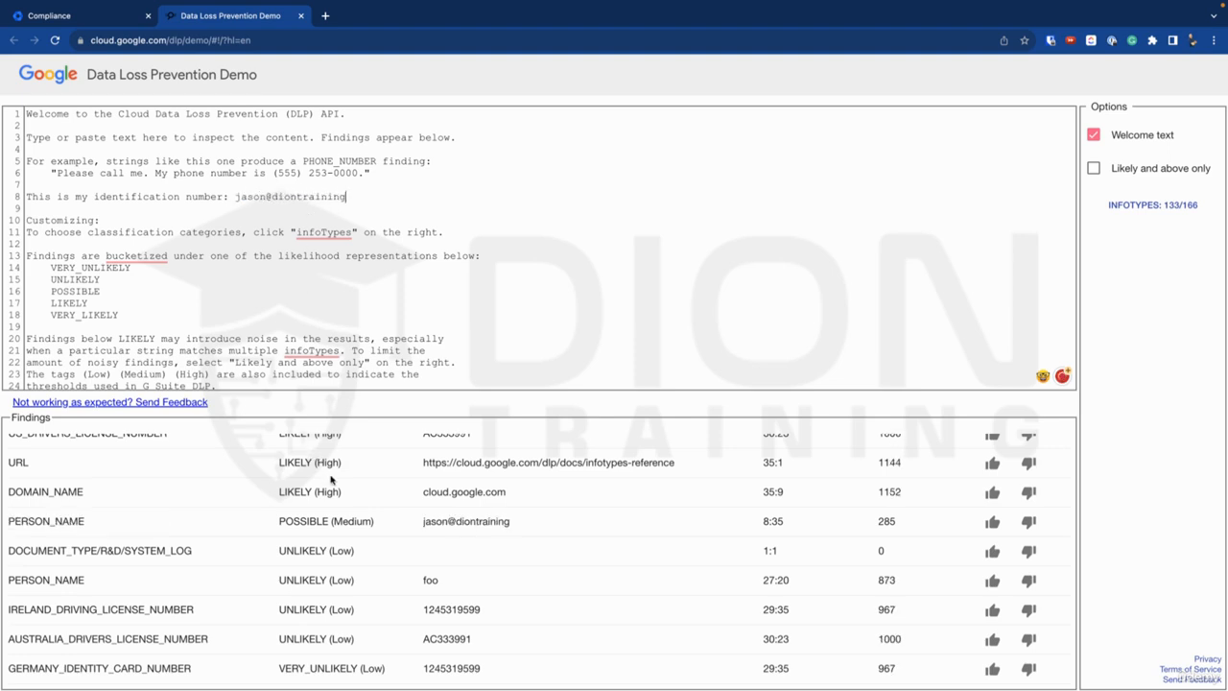
scroll(329, 482, up, 2)
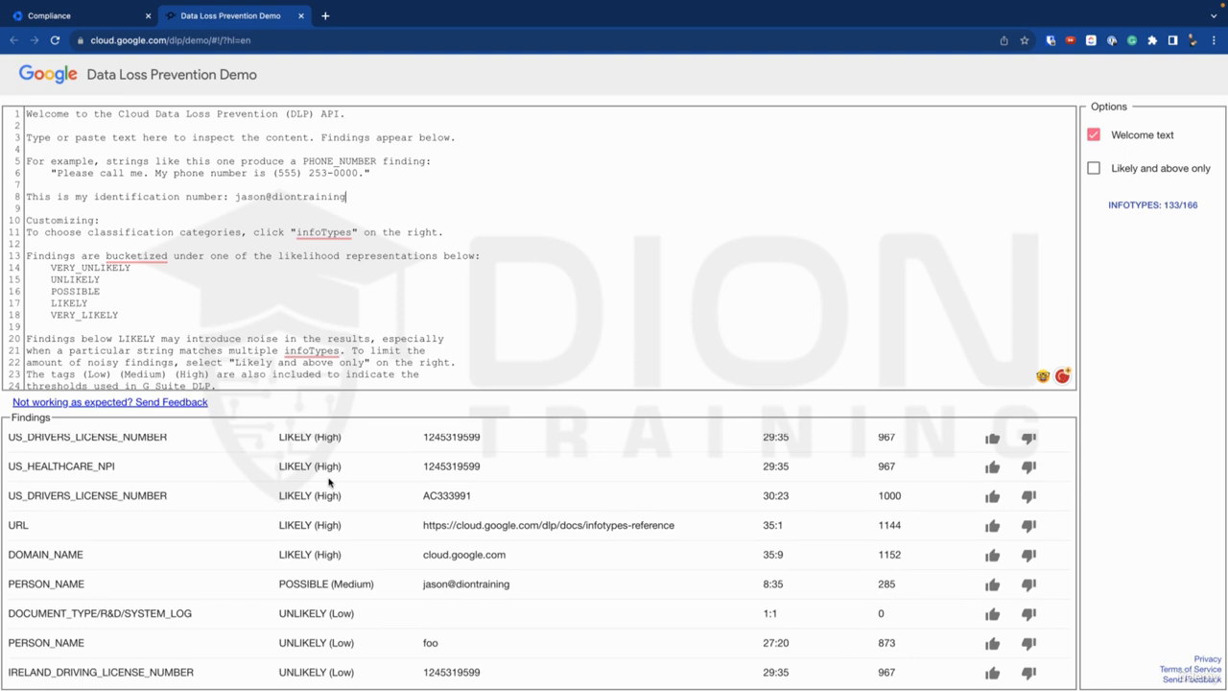
scroll(329, 482, up, 5)
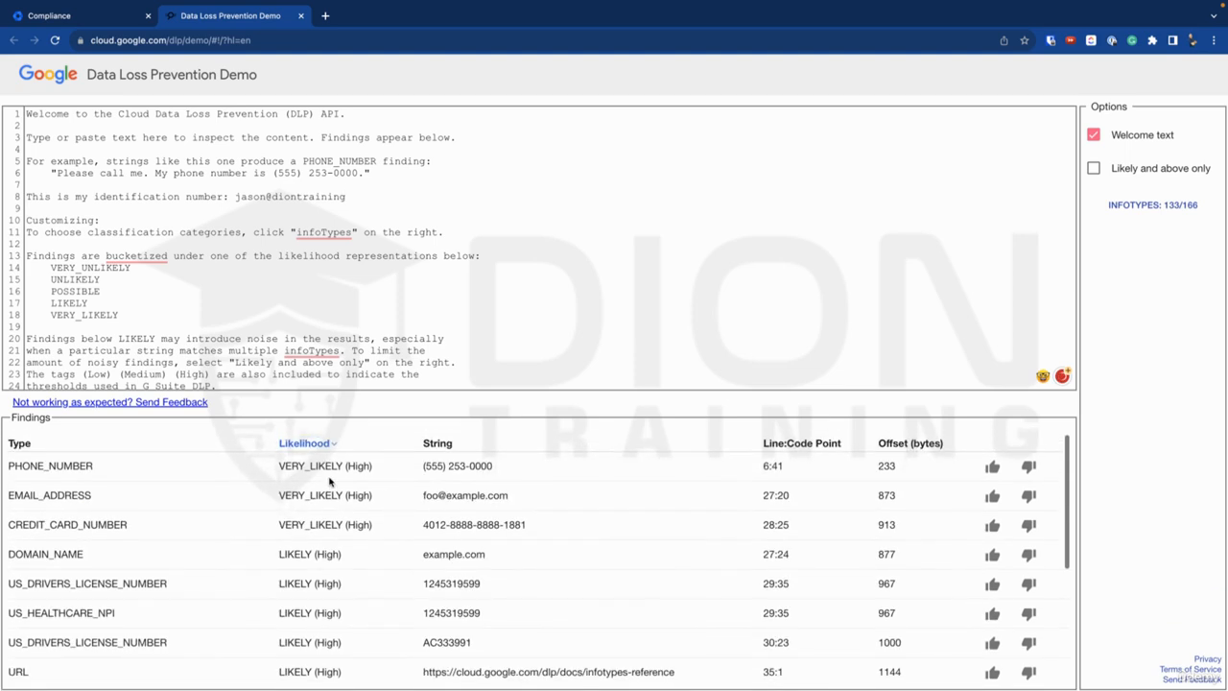
scroll(329, 483, down, 5)
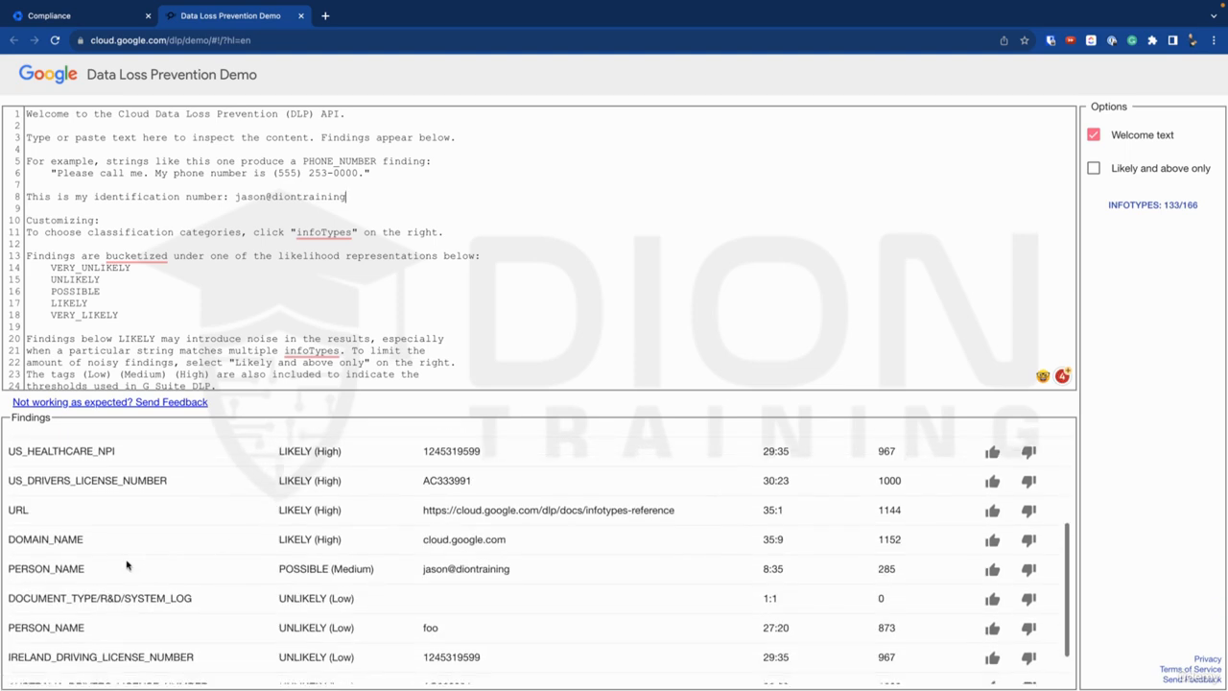
drag(19, 571, 86, 571)
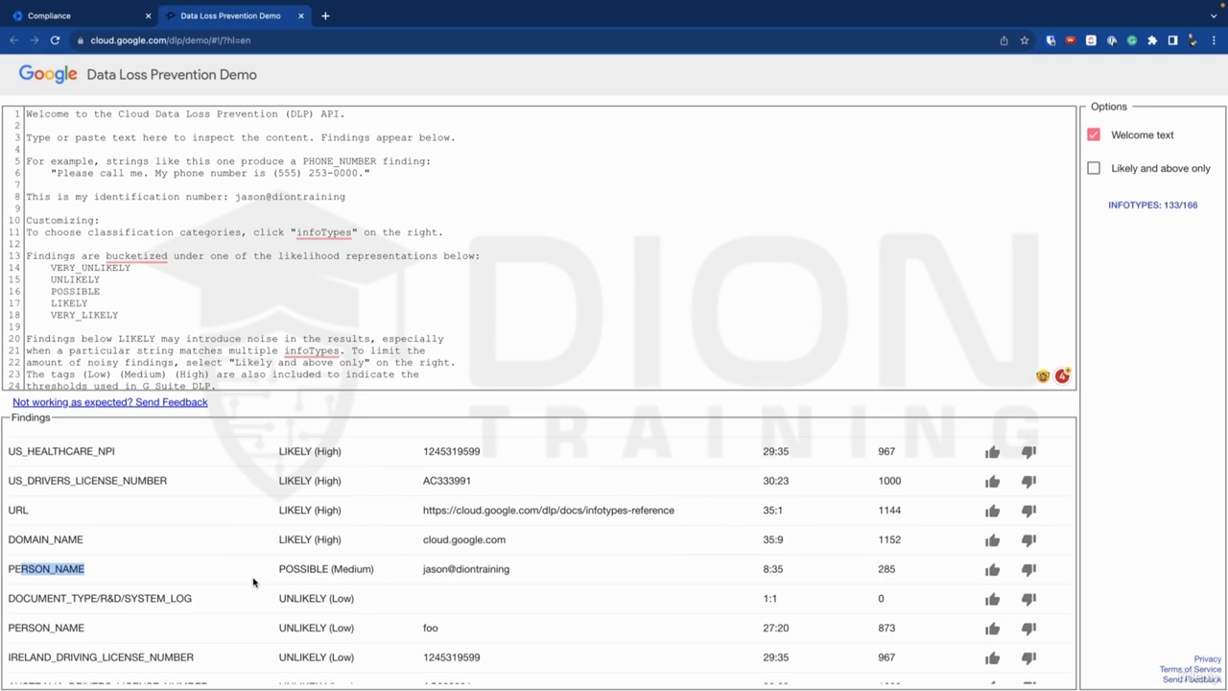